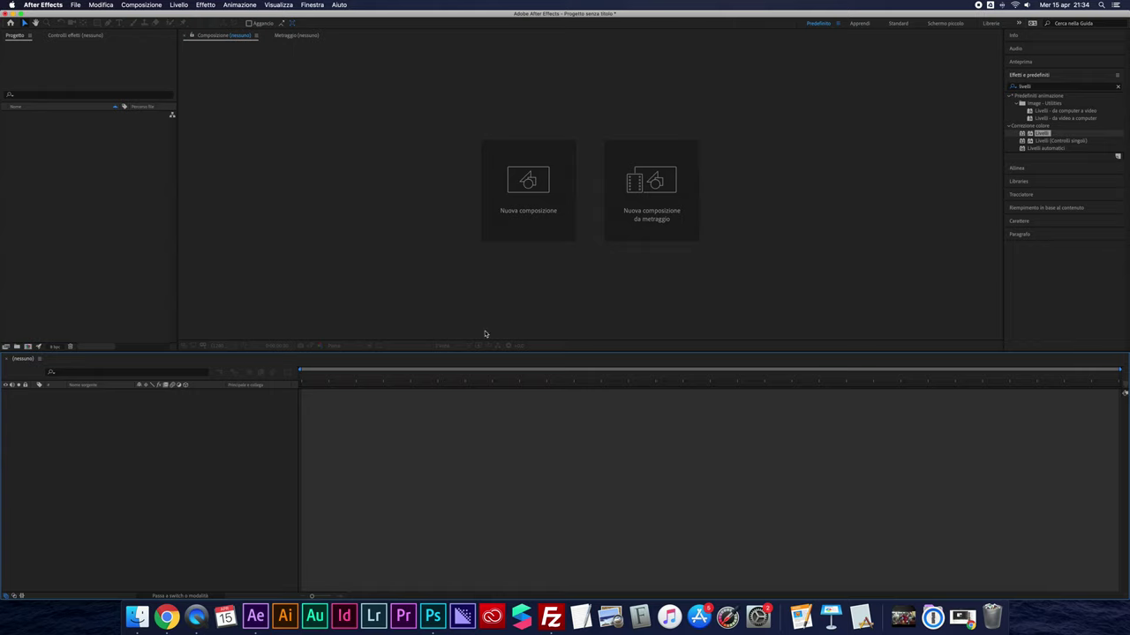
Create Composizione 1 (HDV/HDTV 720 25, 1280×720) and import the M 1970 logo PNG
left_click(531, 187)
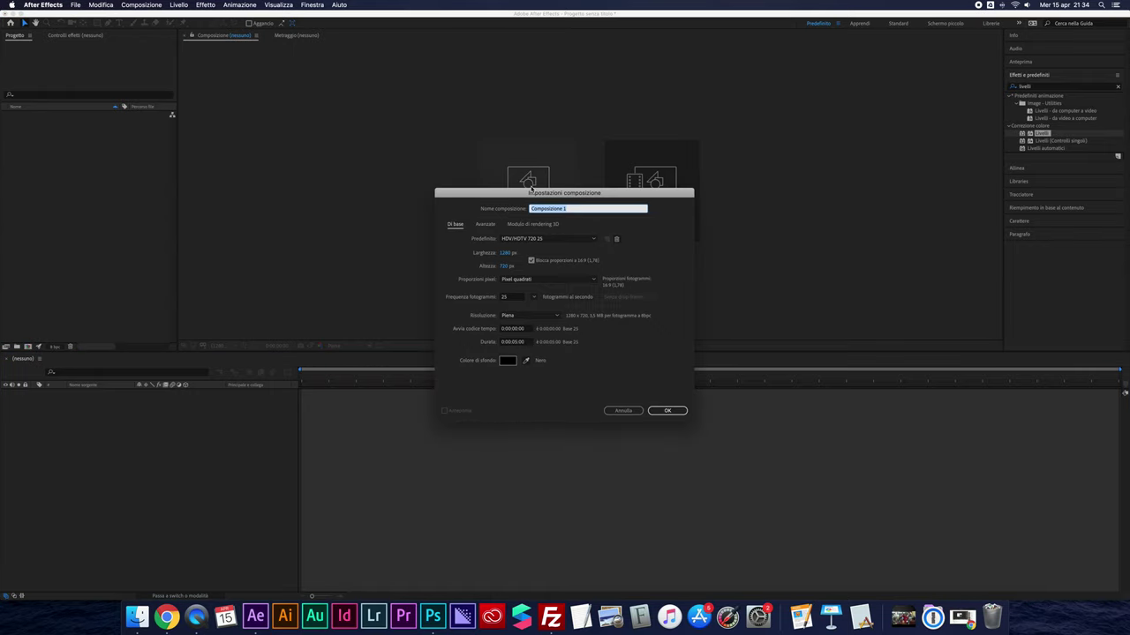
left_click(663, 410)
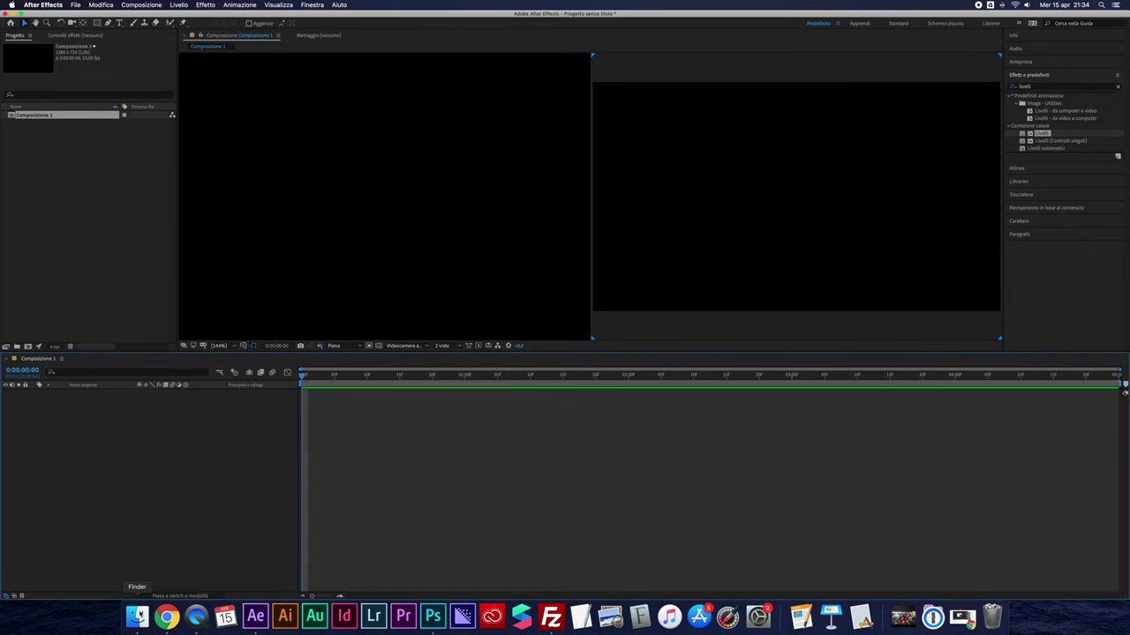
left_click(137, 616)
left_click_drag(568, 156, 96, 195)
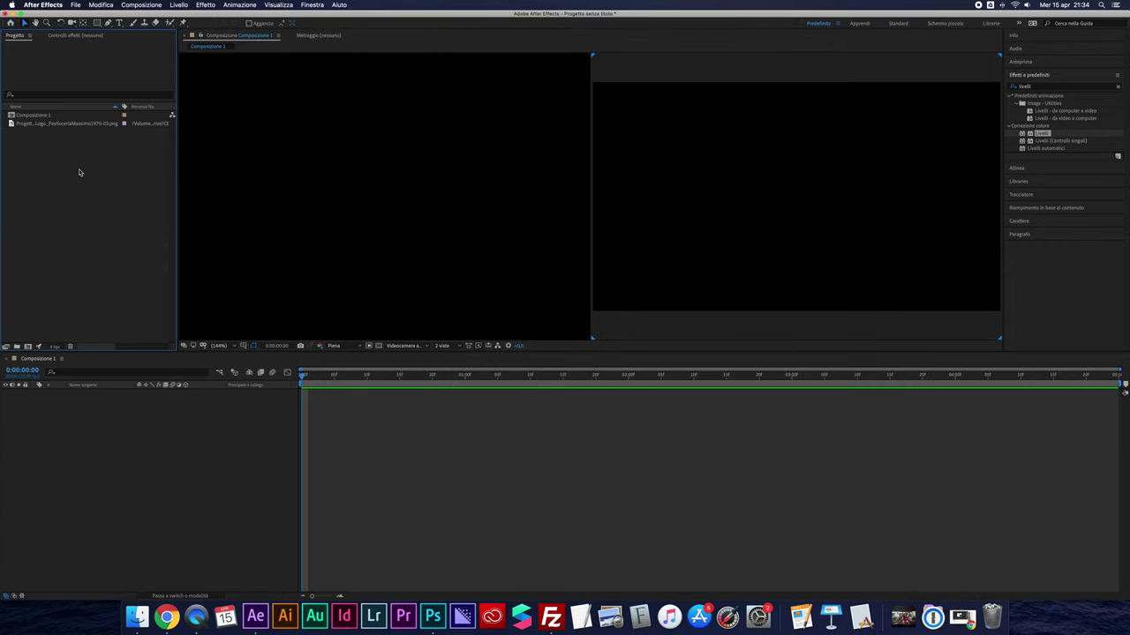
left_click(72, 124)
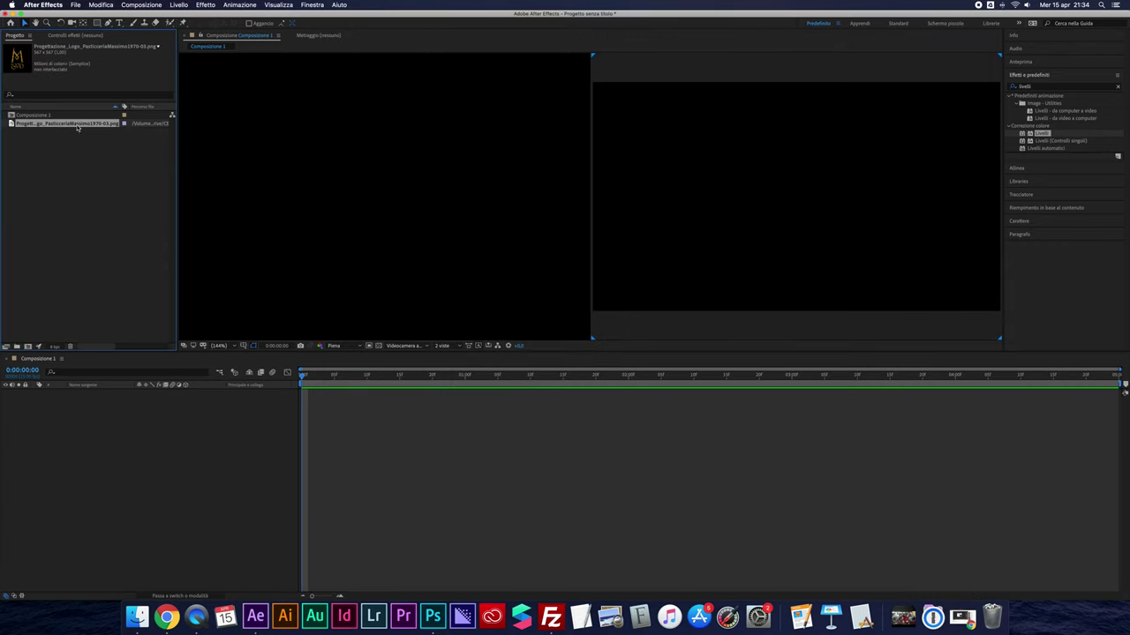
Place the logo in Composizione 1 and add a black 1280×720 solid, Nero tinta unita 1, above it
left_click_drag(77, 128, 126, 400)
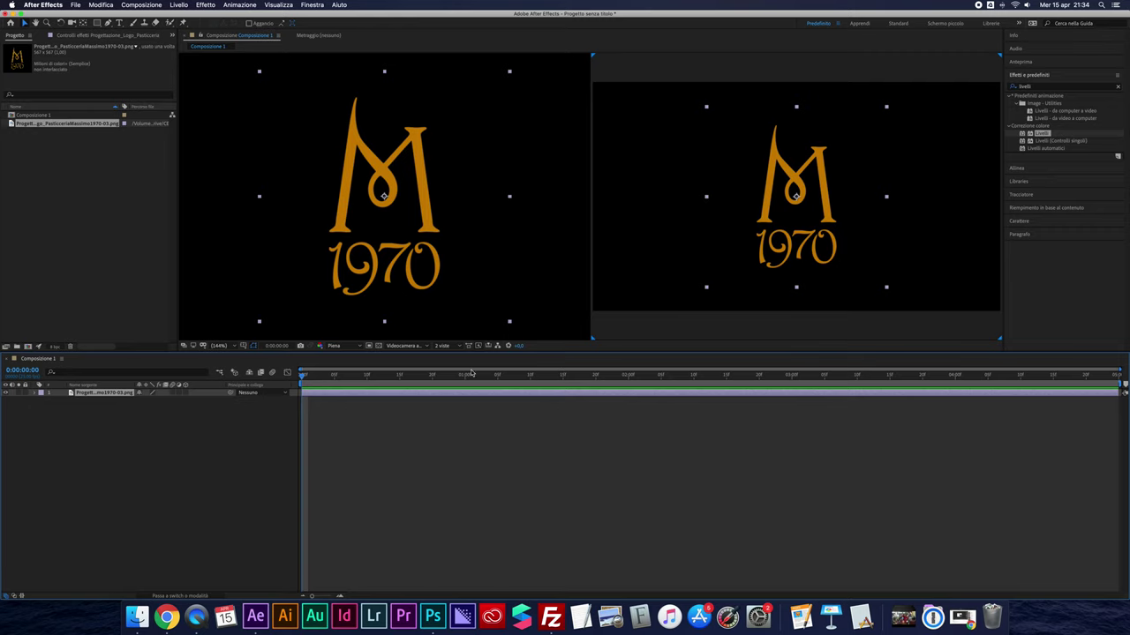
left_click(687, 158)
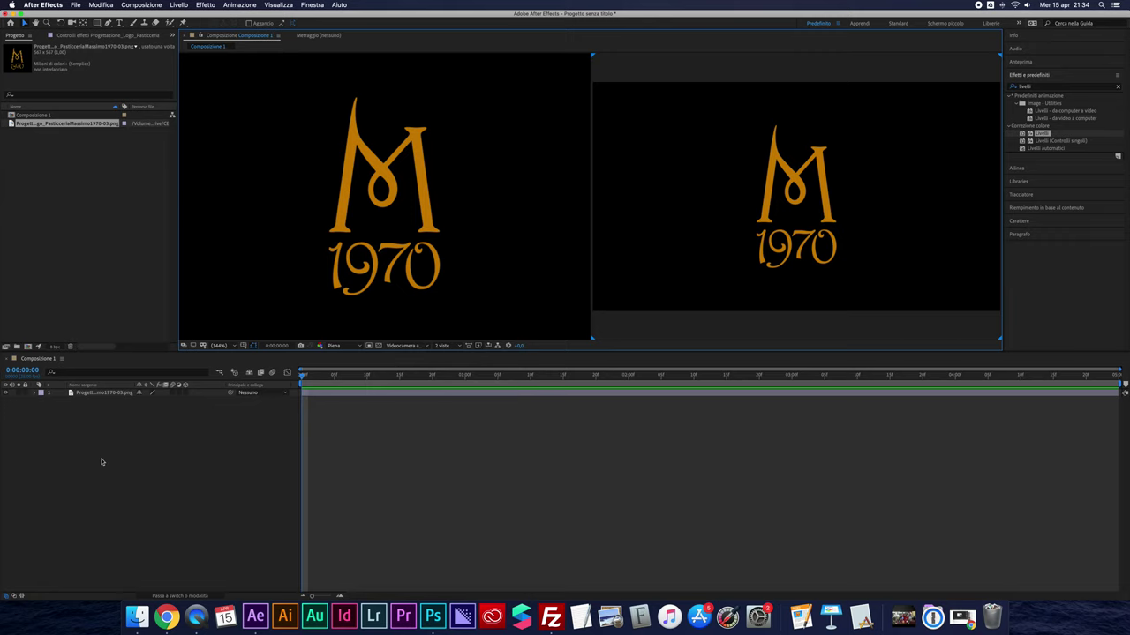
right_click(111, 419)
mouse_move(121, 424)
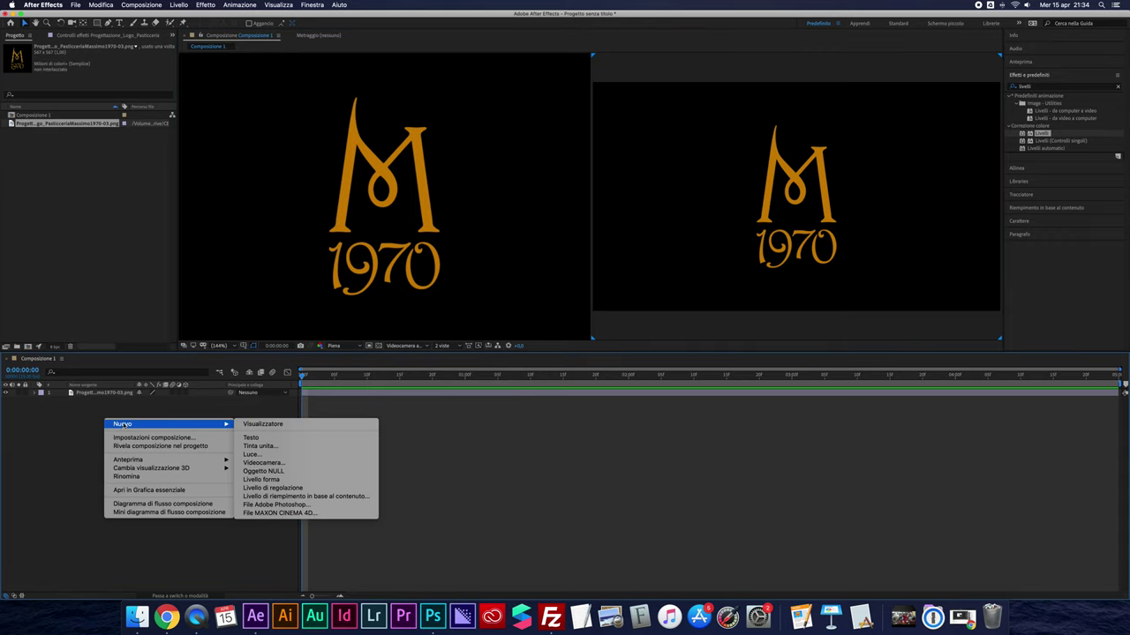
left_click(278, 447)
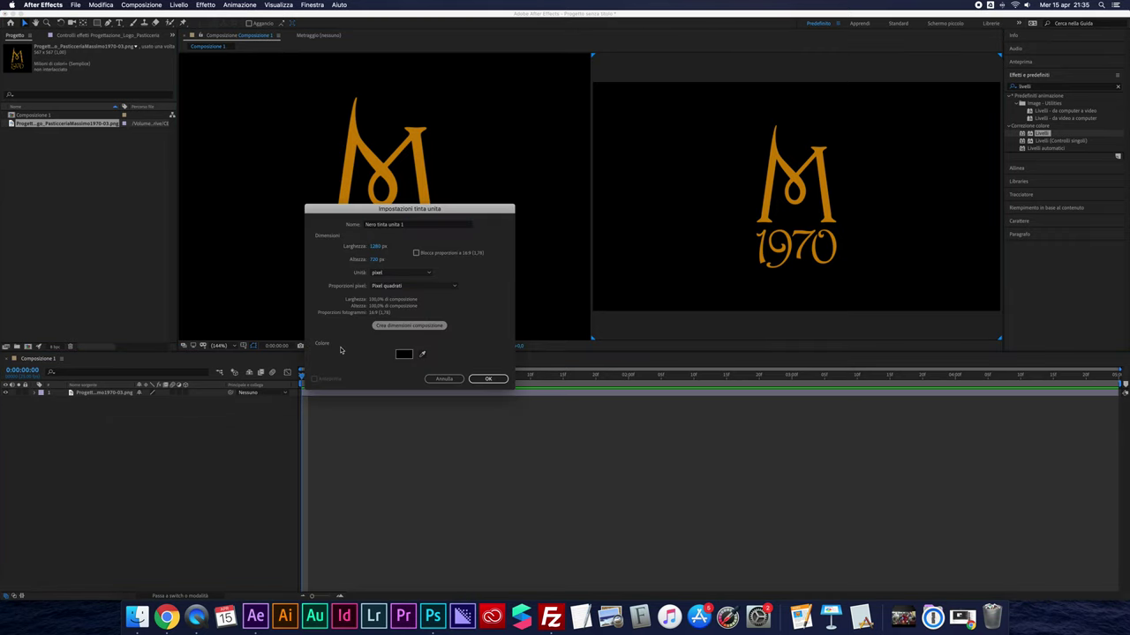
key("Return")
left_click(1039, 86)
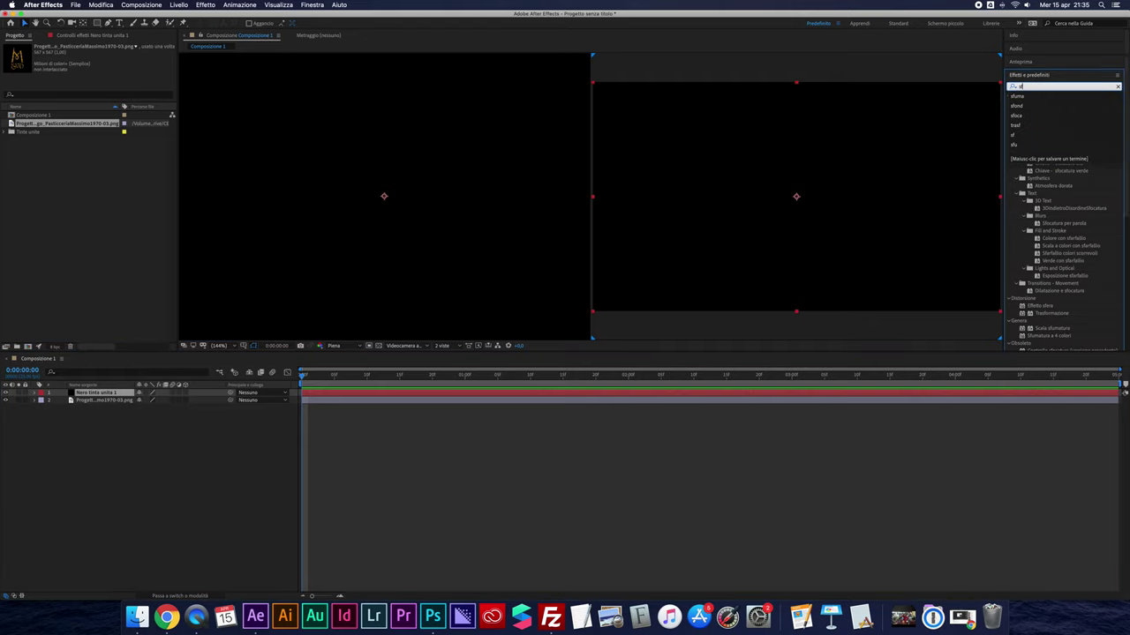
Apply Scala sfumatura to the solid with a white start colour and Spettro radiale shape
type("sfuma")
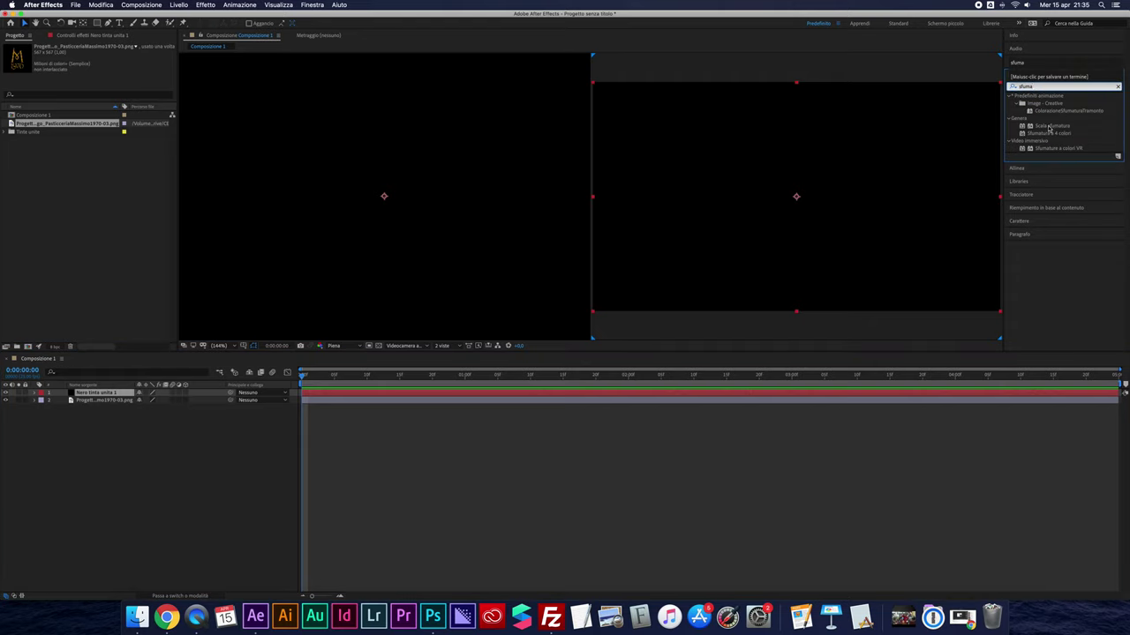
left_click_drag(1049, 126, 766, 217)
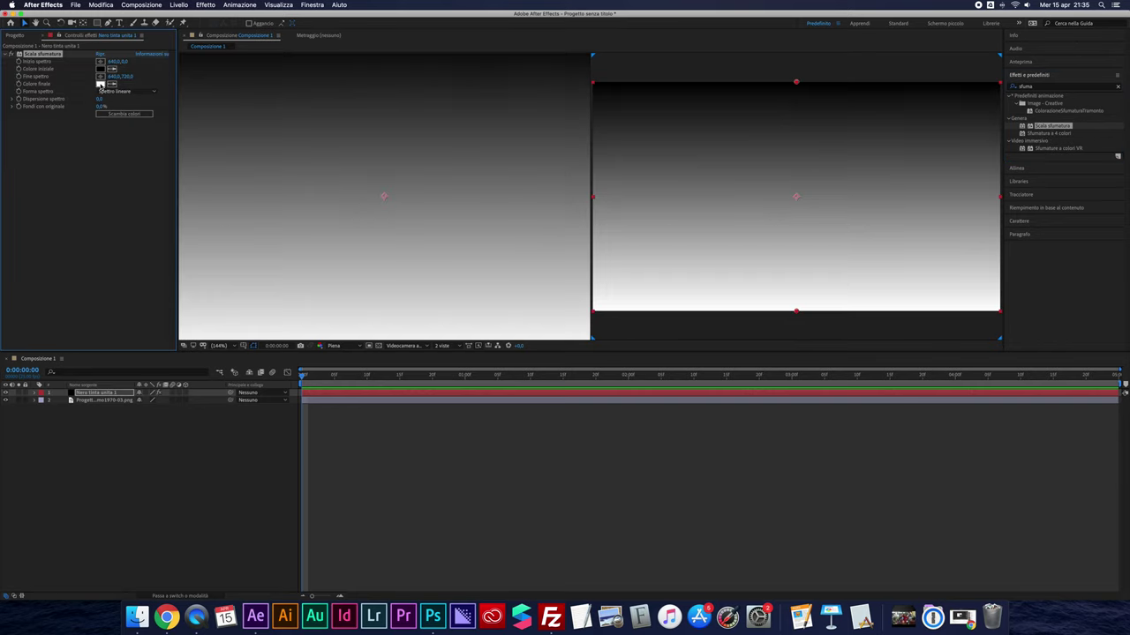
left_click(101, 69)
left_click_drag(317, 230, 279, 190)
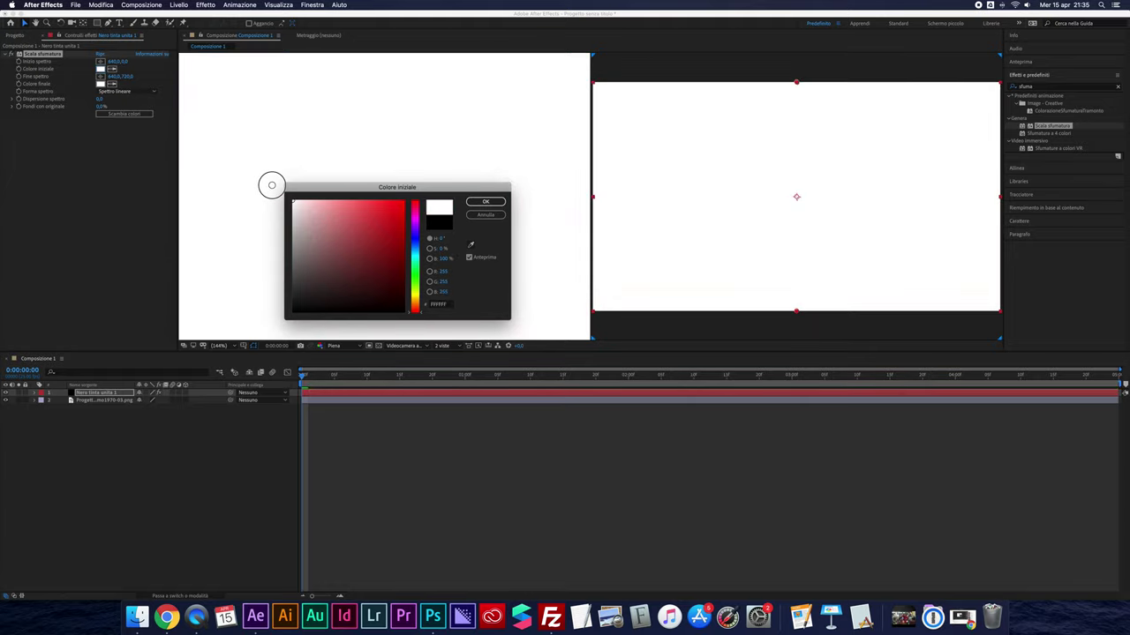
left_click(485, 201)
left_click(127, 92)
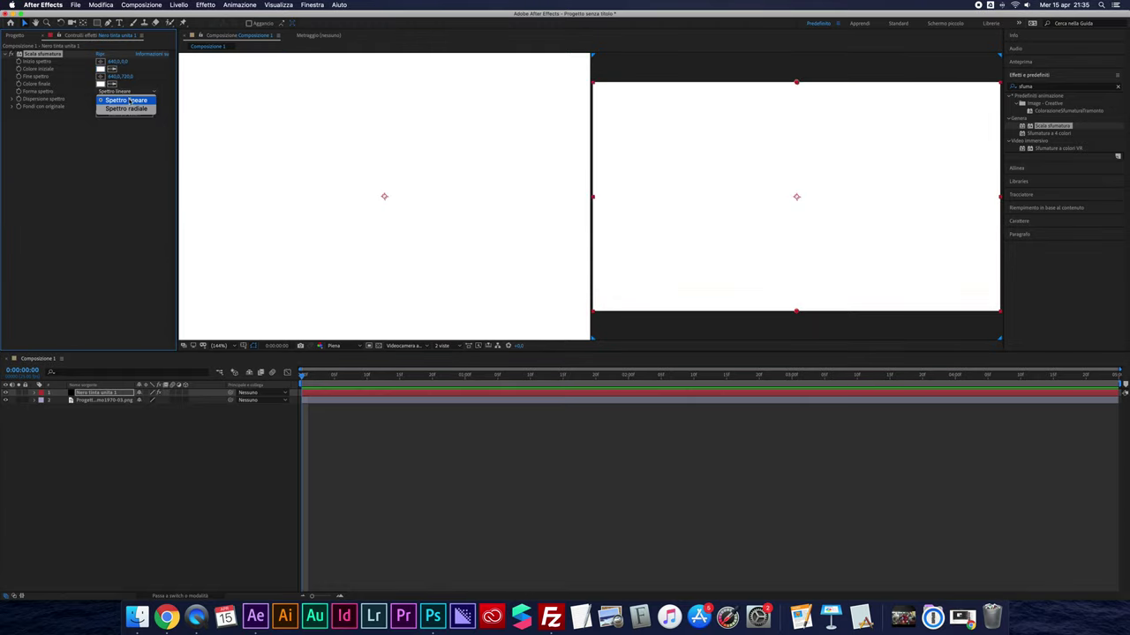
left_click(119, 107)
Set the gradient end colour to light grey C4C4C4 and move the solid below the logo layer
left_click(101, 84)
mouse_move(283, 217)
left_mouse_down()
mouse_move(279, 208)
mouse_move(276, 226)
left_mouse_up()
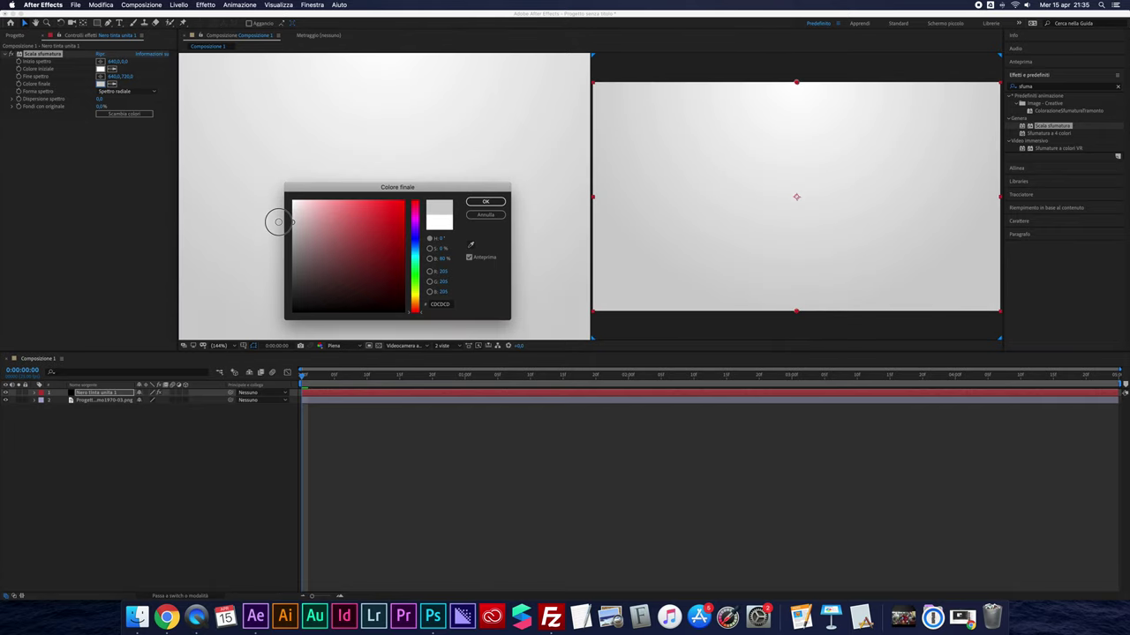
left_click(484, 202)
left_click_drag(102, 392, 104, 405)
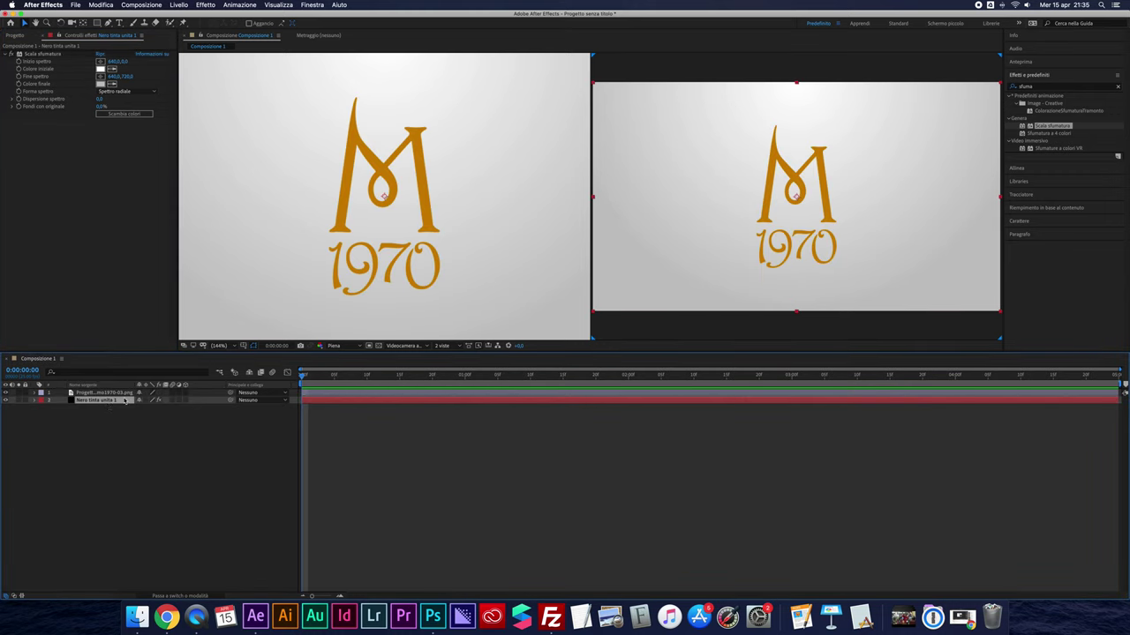
left_click(112, 394)
Precompose the logo layer twice and open the nested Progettazione_Logo_PasticceriaMassimo1970-03.png Comp 2
right_click(112, 398)
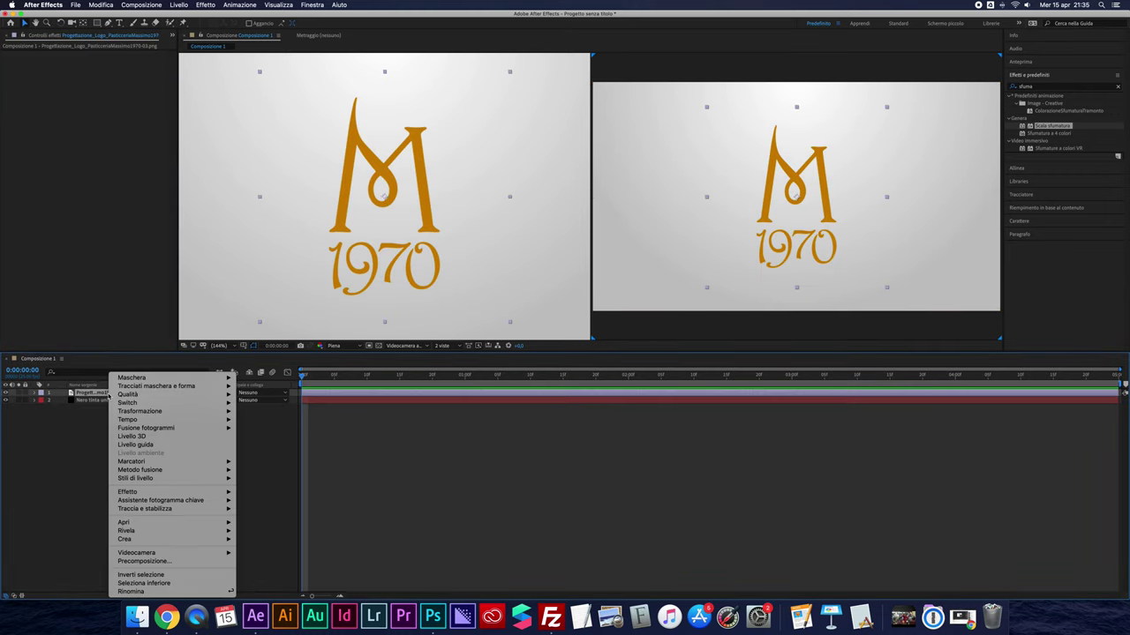
left_click(134, 562)
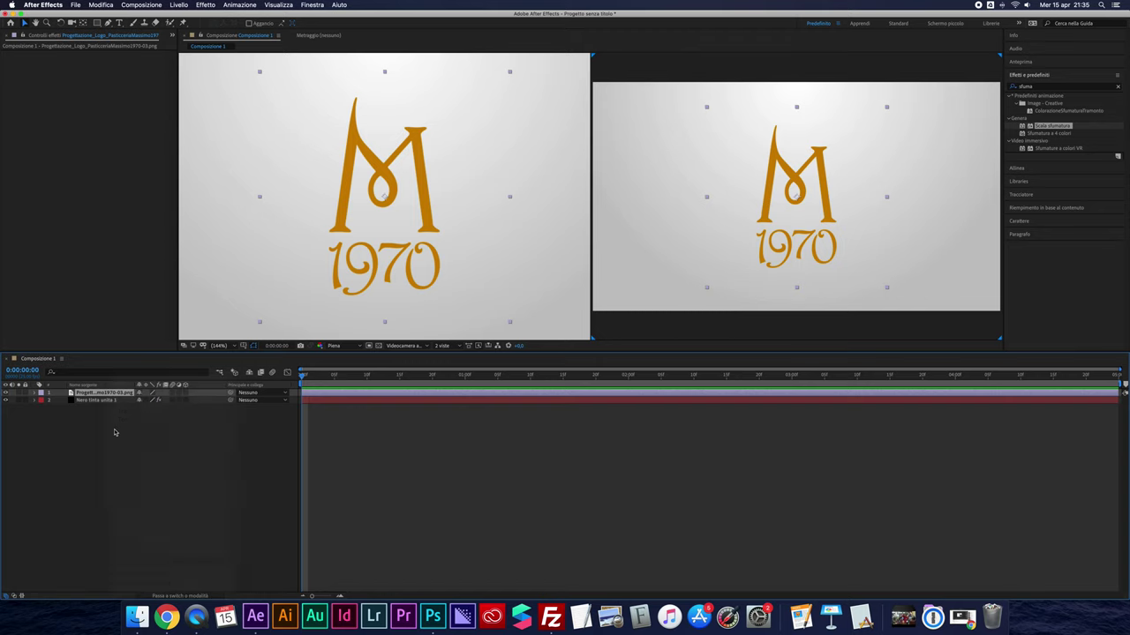
key("Return")
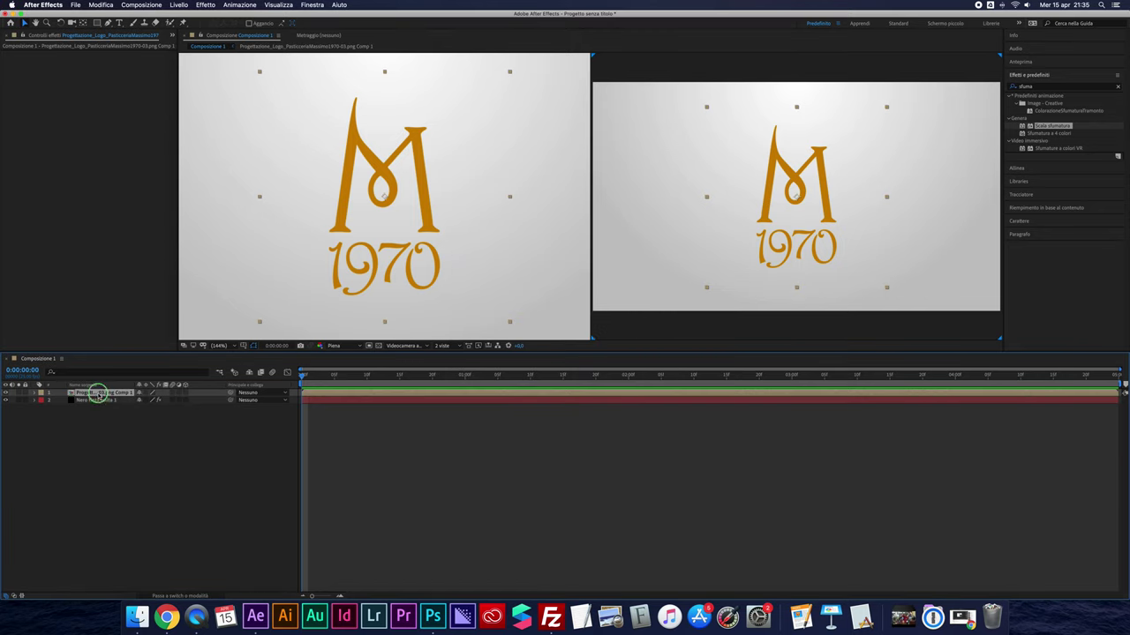
right_click(100, 398)
left_click(186, 563)
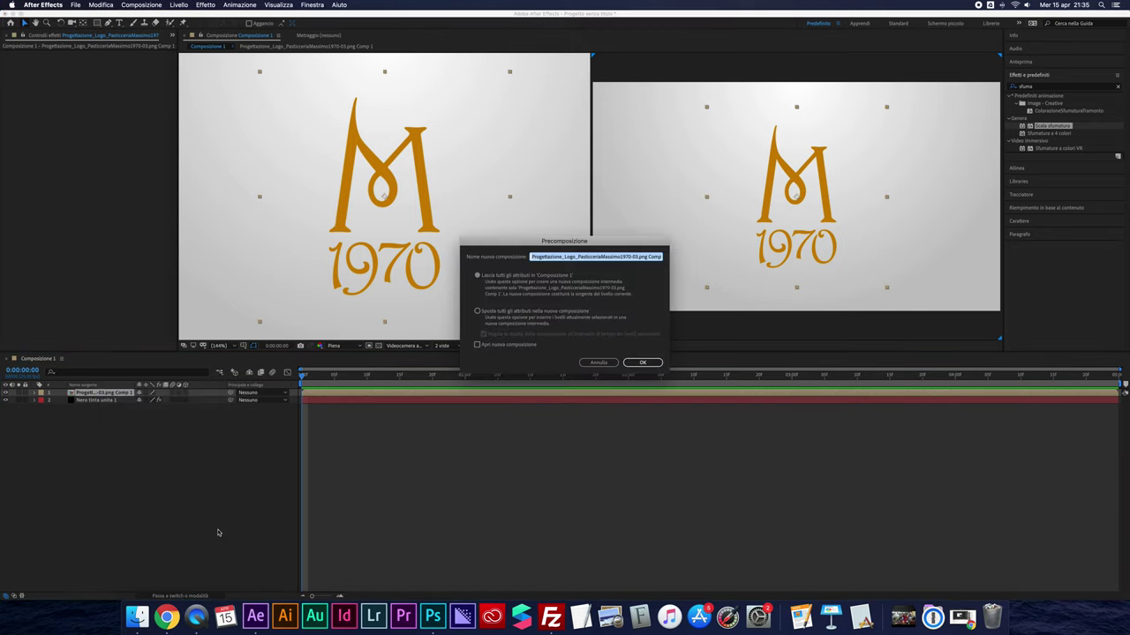
key("Return")
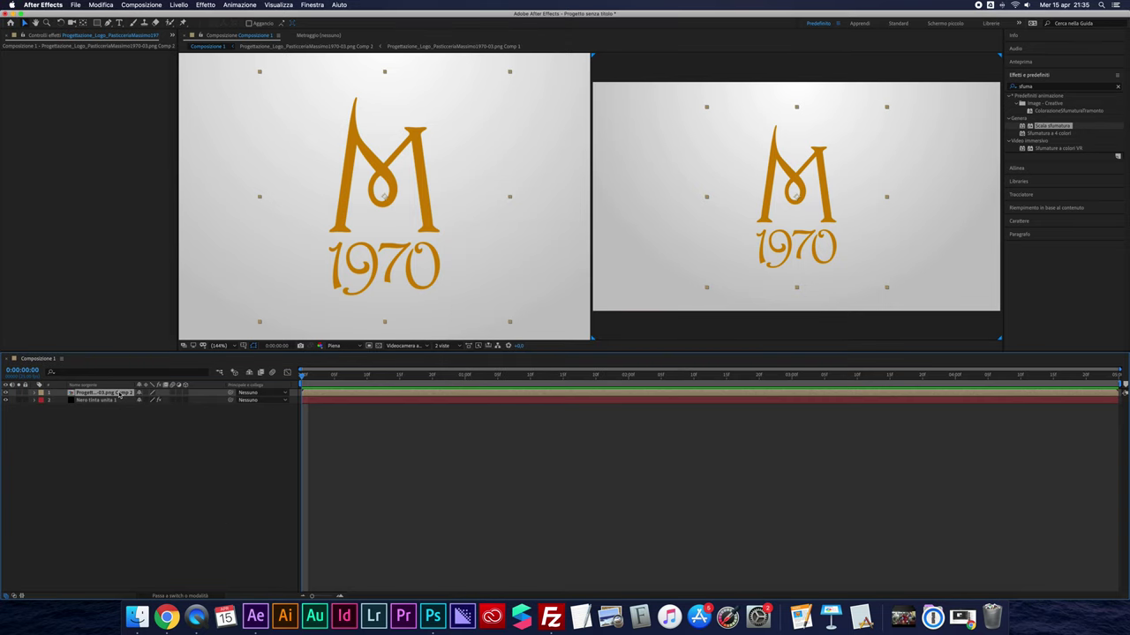
double_click(120, 394)
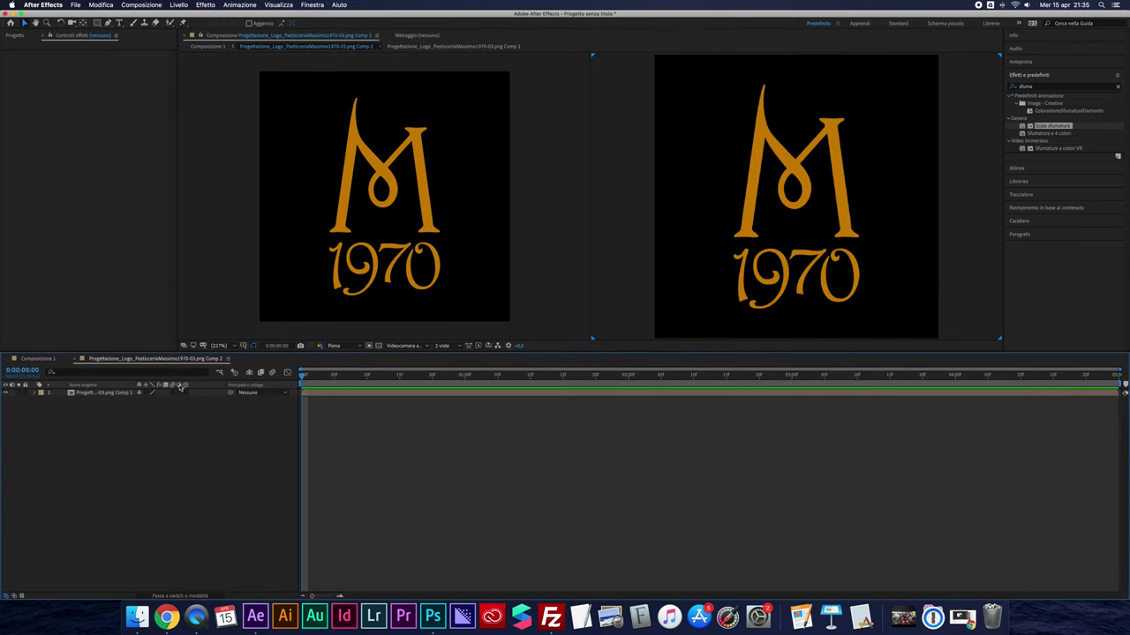
Make the logo layer 3D and view it in perspective through Visualizz. personalizzata 1
left_click(39, 395)
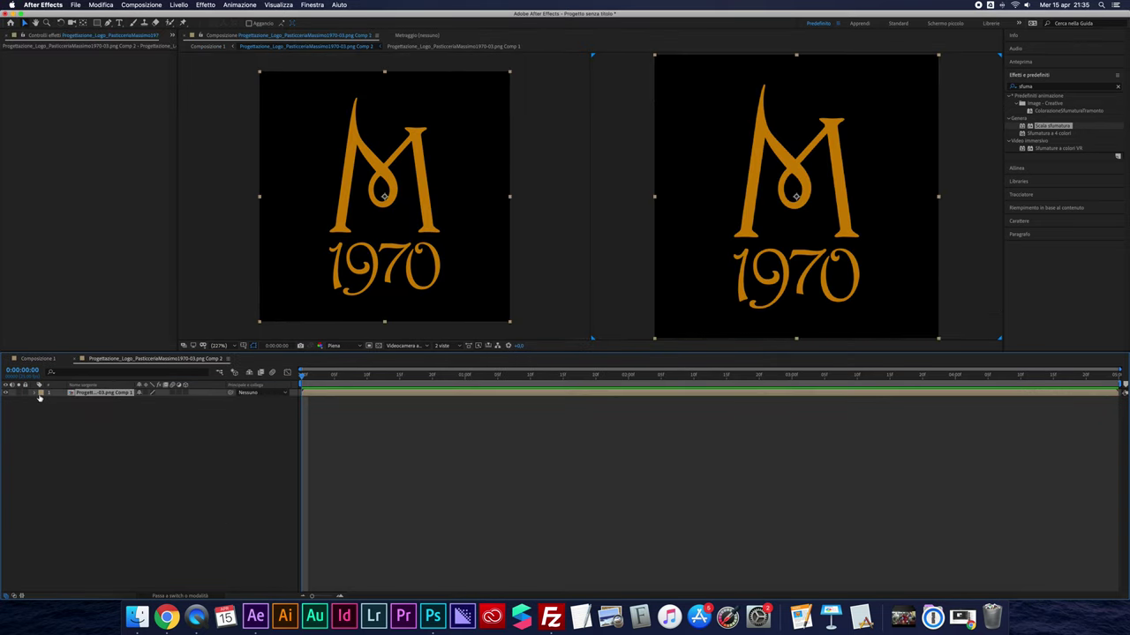
left_click(186, 394)
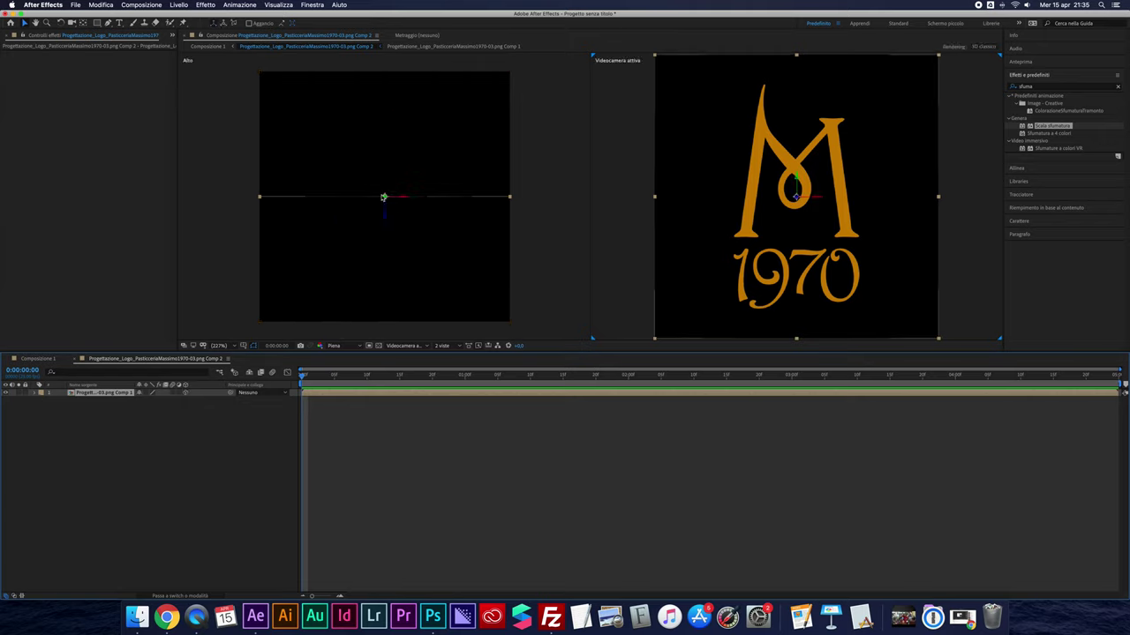
left_click(407, 346)
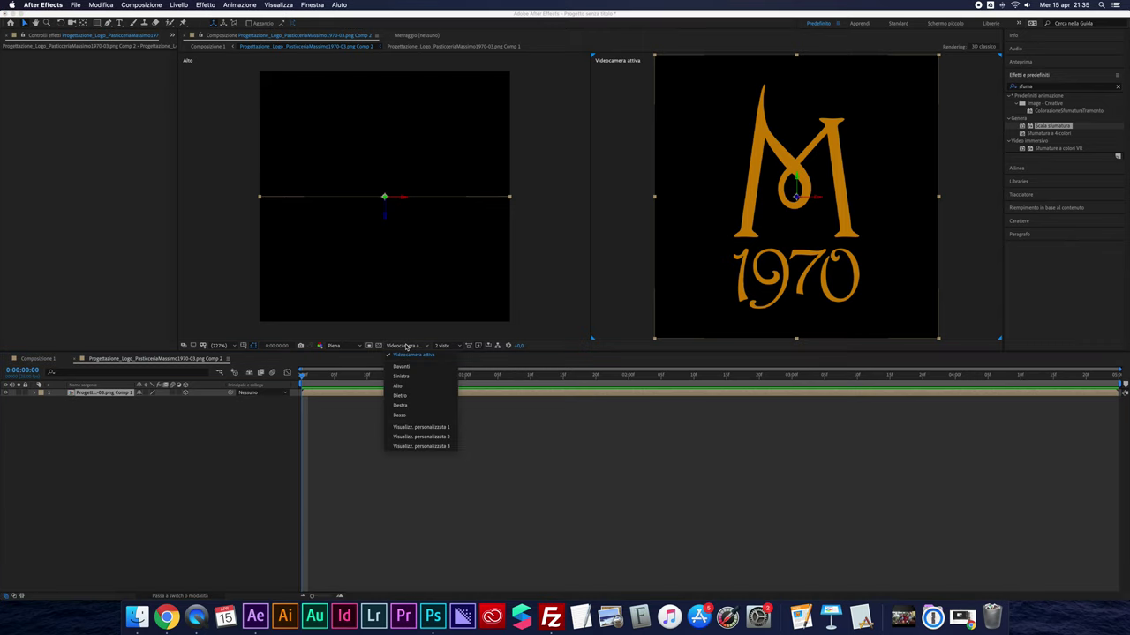
left_click(420, 429)
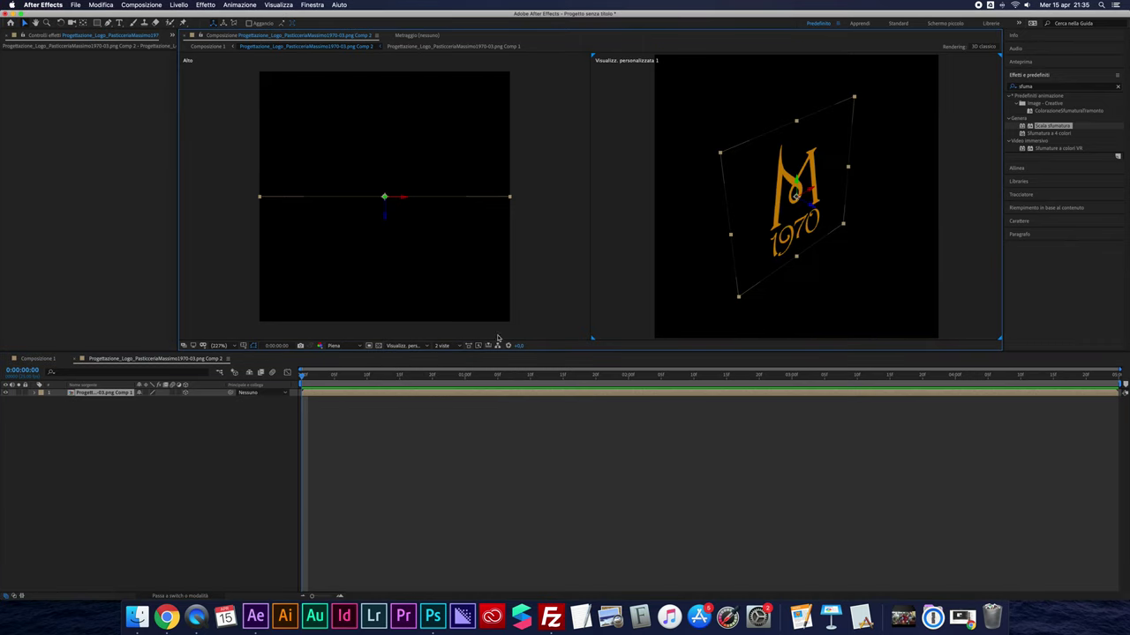
left_click(413, 347)
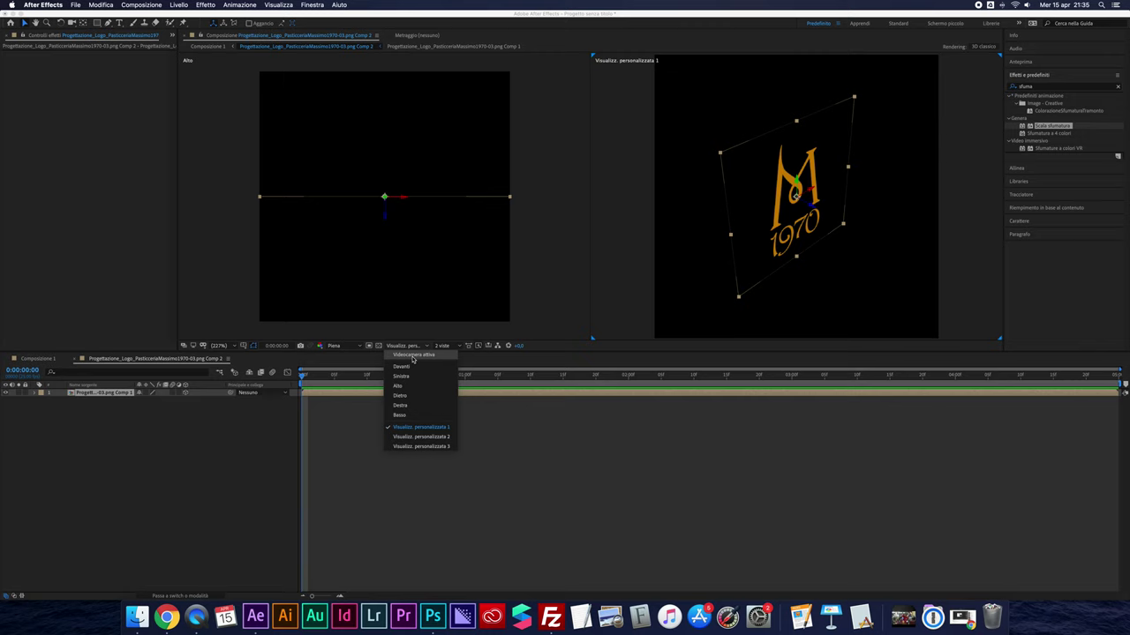
left_click(413, 355)
left_click(485, 240)
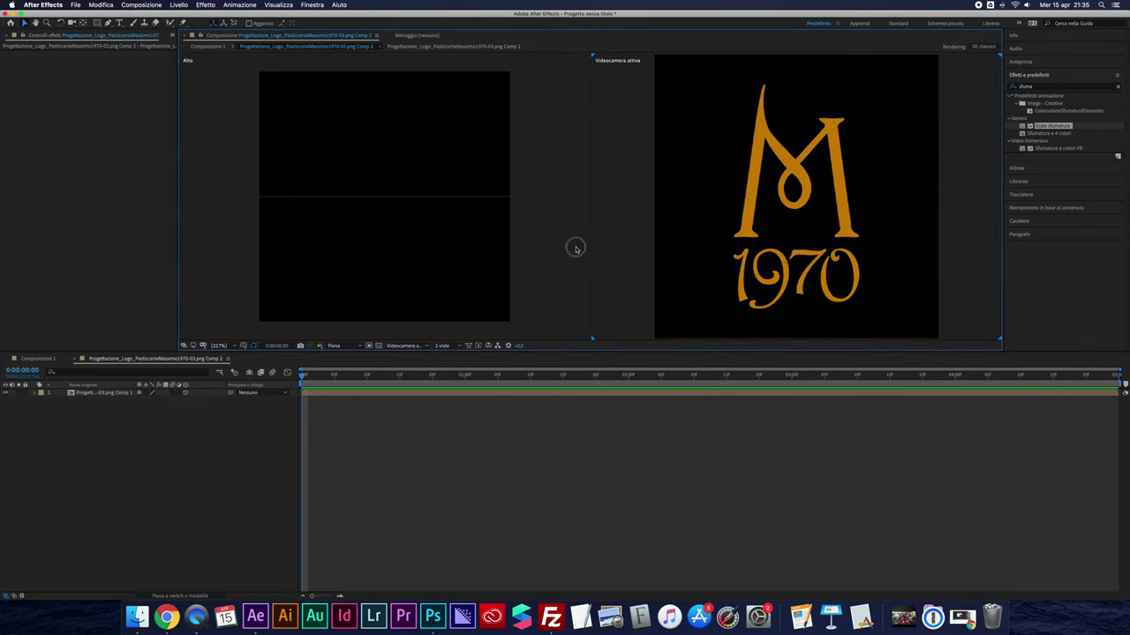
left_click(412, 346)
left_click(417, 433)
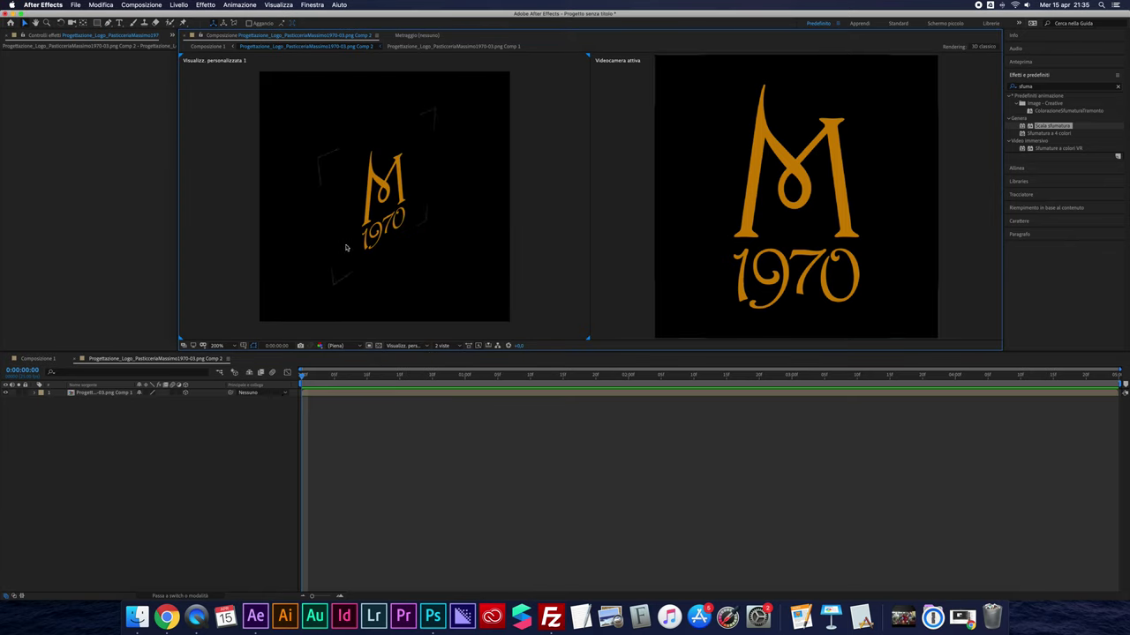
Reveal the logo layer's Posizione property and choose to separate its dimensions
left_click(74, 394)
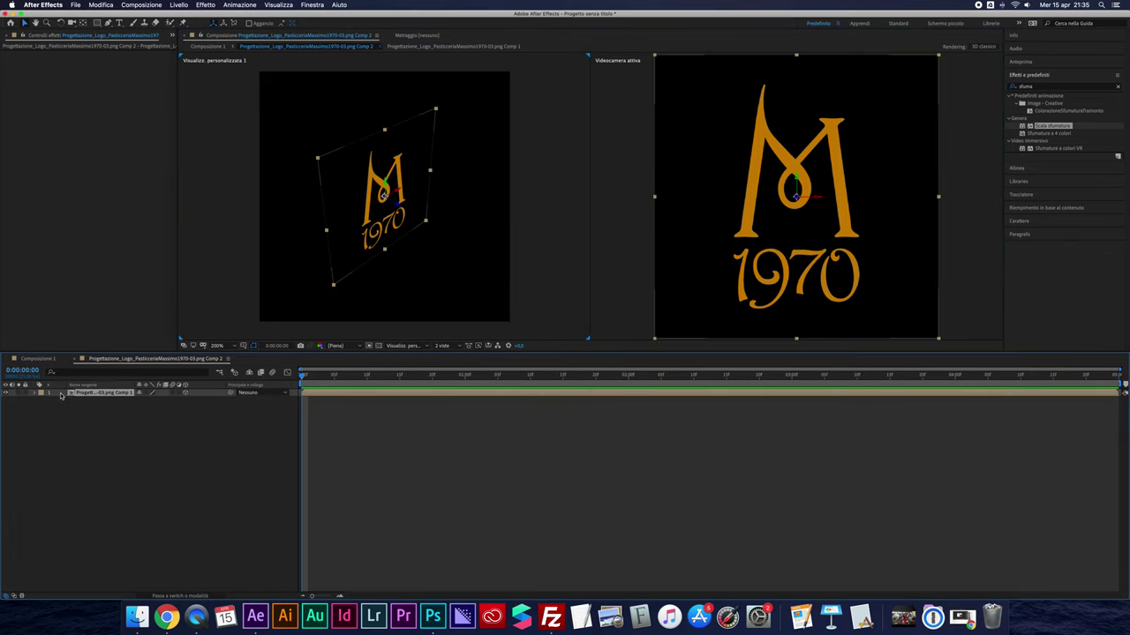
key("p")
right_click(76, 400)
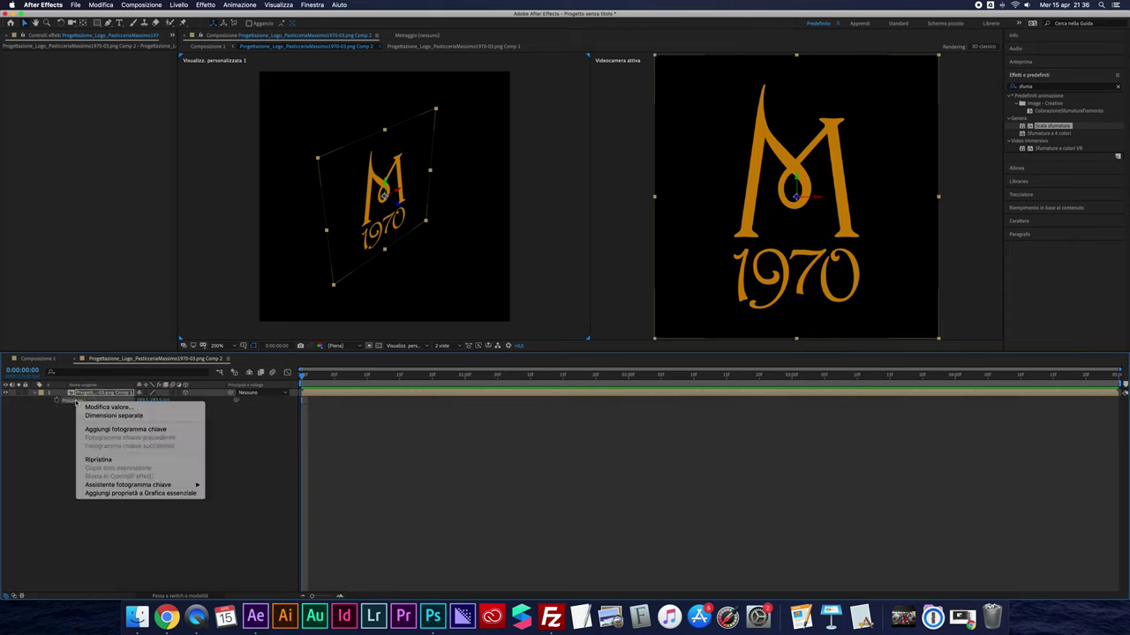
left_click(128, 415)
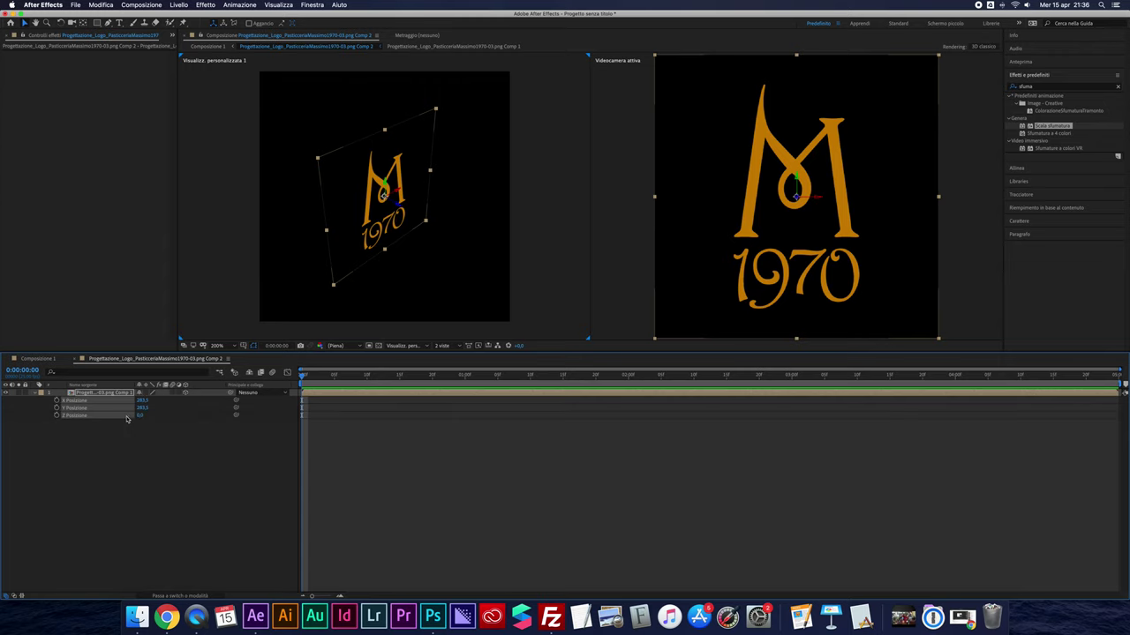
Split Posizione into X, Y and Z, and drive Z Posizione with an 'index' expression
left_click(64, 421)
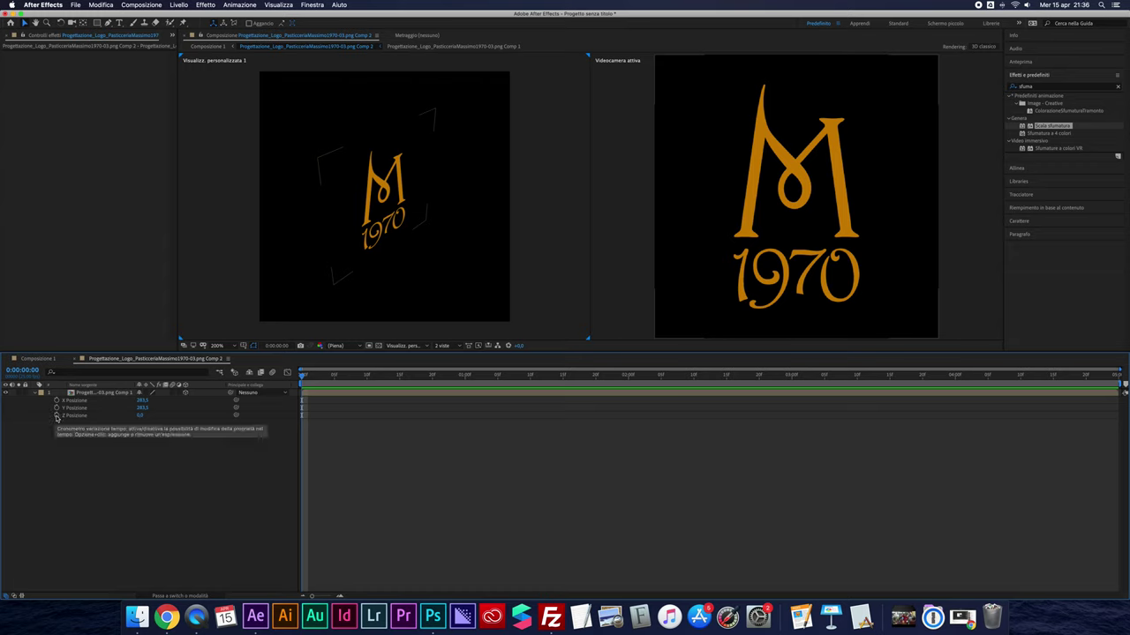
left_click(57, 416, "alt")
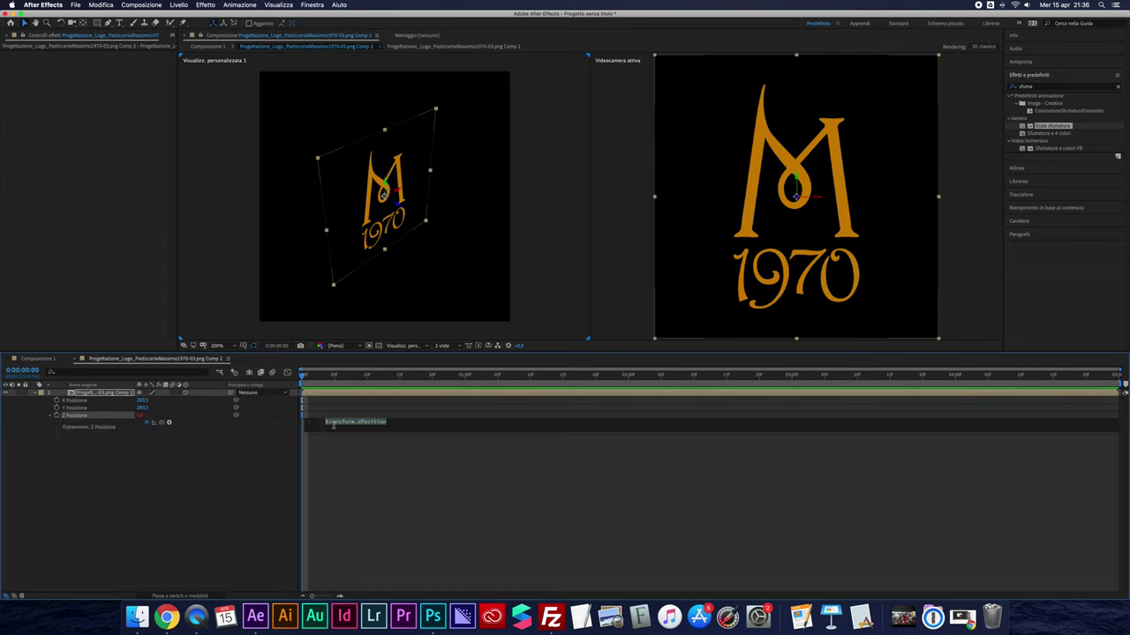
type("index")
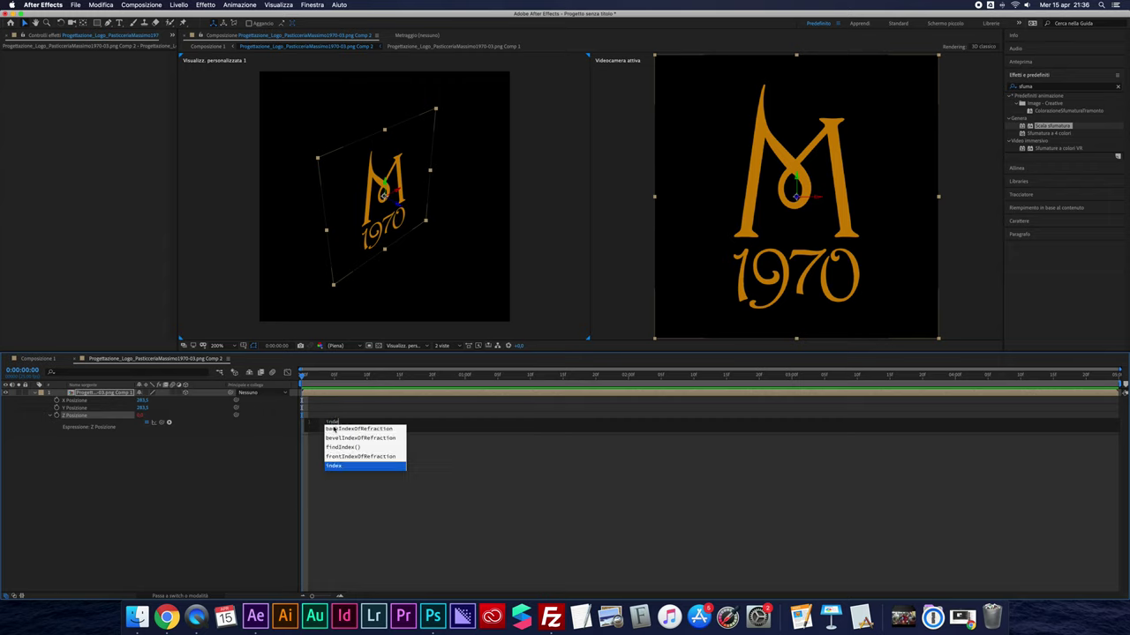
left_click(441, 446)
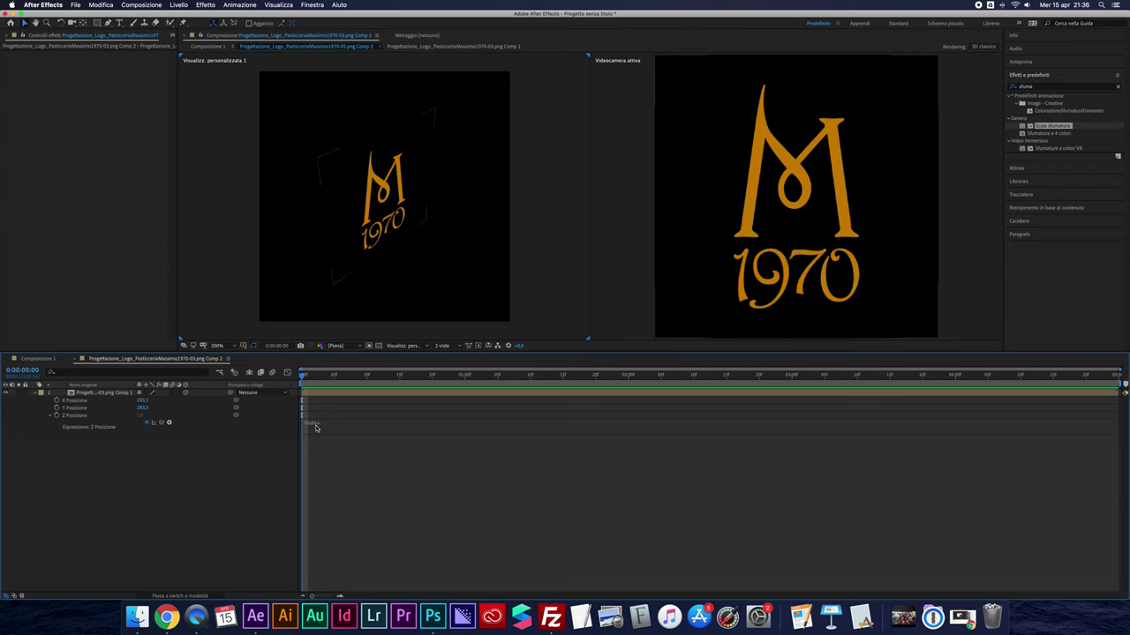
left_click(50, 416)
left_click(90, 394)
left_click(1041, 86)
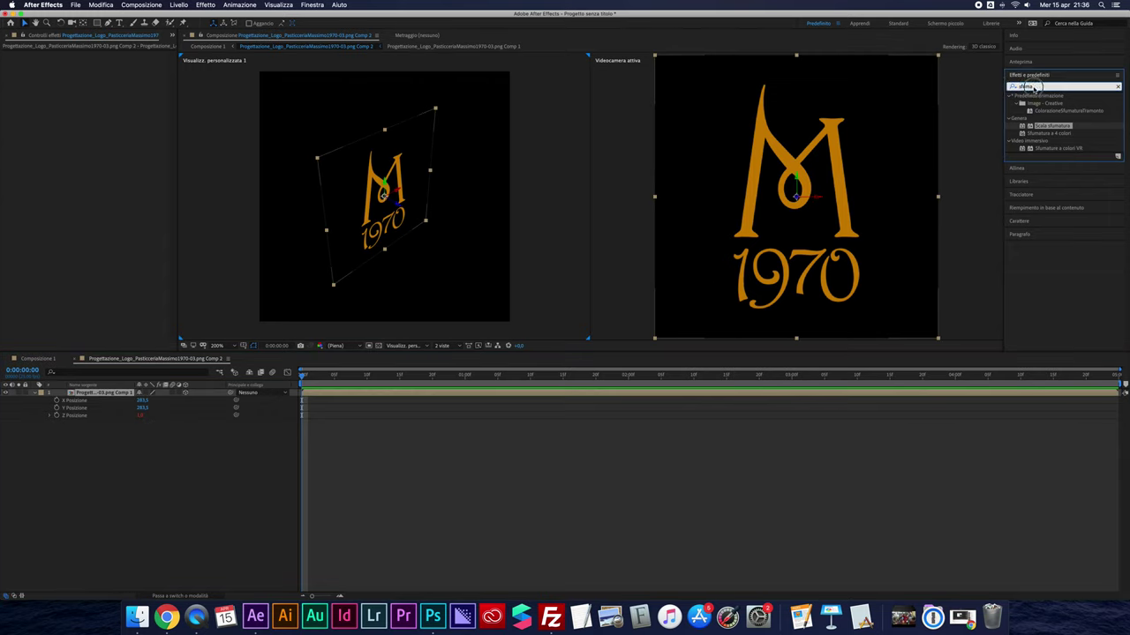
Apply Livelli to the logo layer and lower Output bianco from 255 to 125
type("livelli")
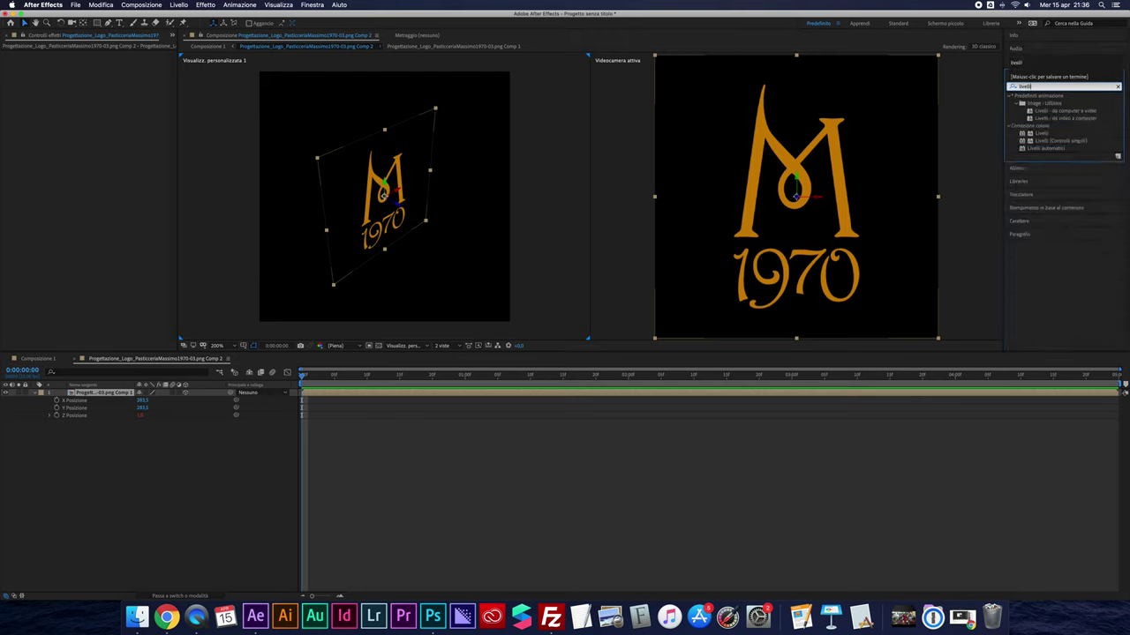
mouse_move(1042, 133)
left_mouse_down()
mouse_move(886, 169)
mouse_move(413, 193)
left_mouse_up()
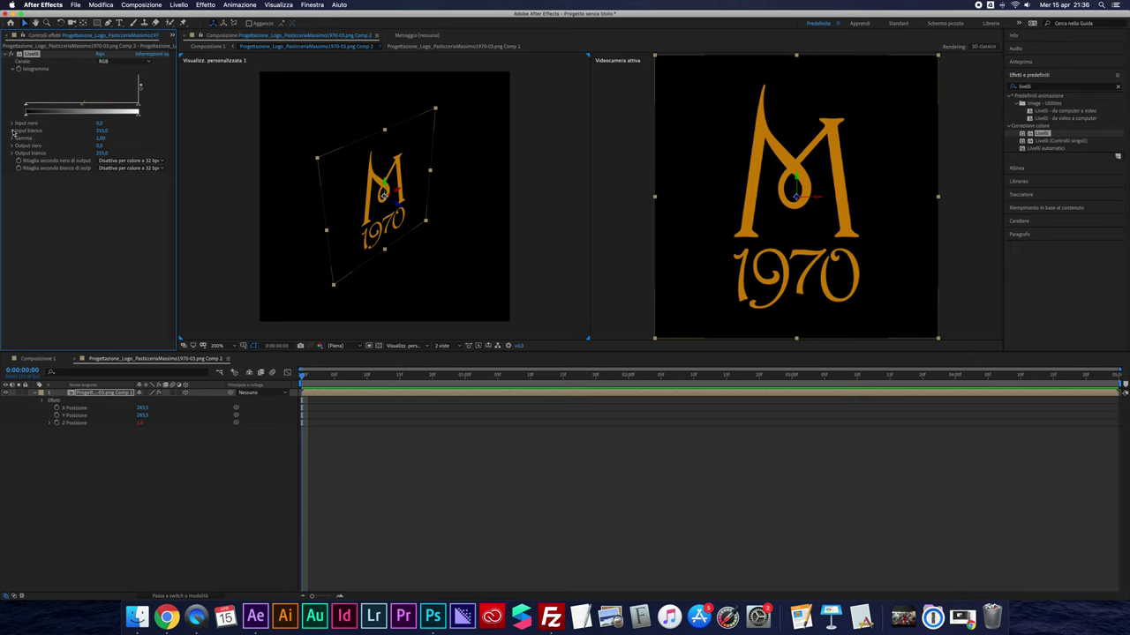
left_click_drag(137, 116, 80, 118)
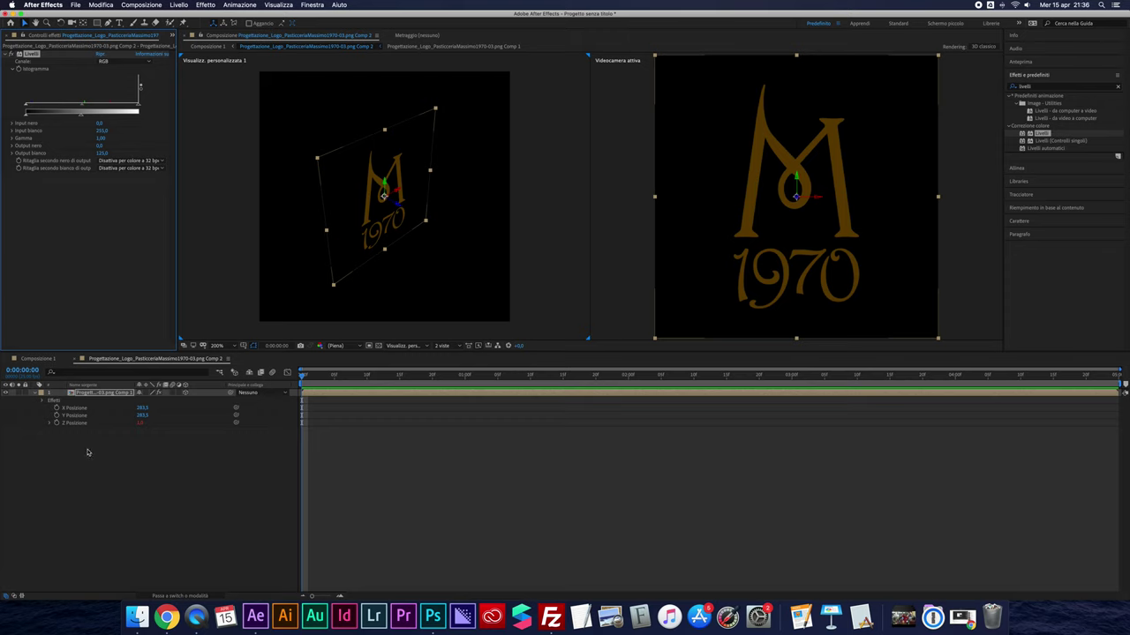
left_click(37, 397)
left_click(104, 395)
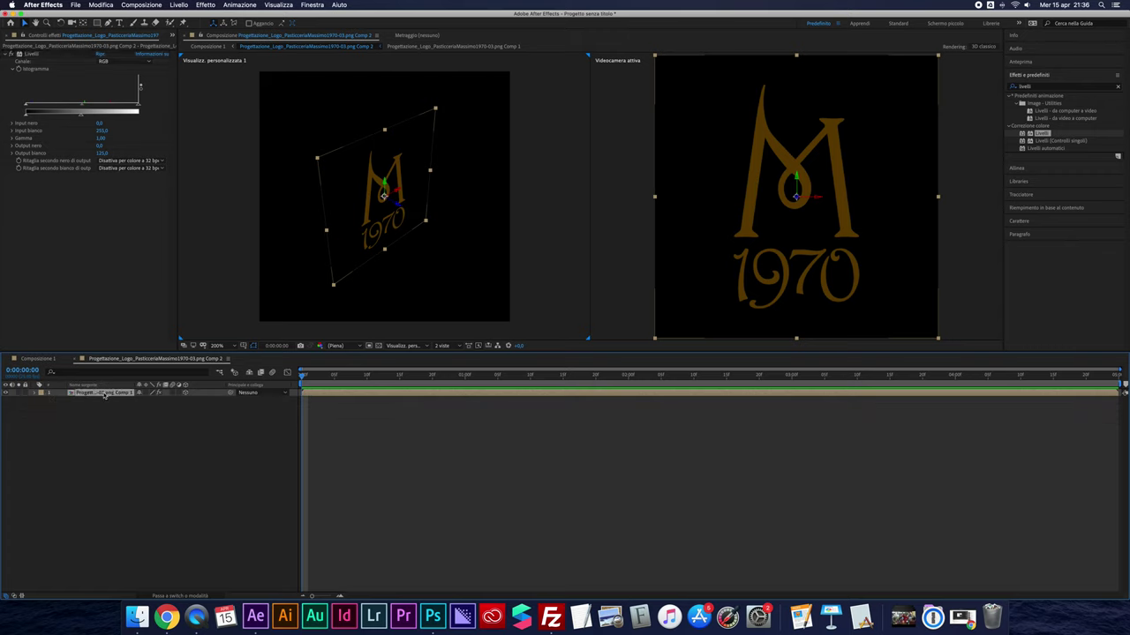
Duplicate the logo layer repeatedly until about 50 stacked copies form the extrusion
key("super+d")
key("super+d")
key("super+d")
key("super+d")
left_click(101, 425, "shift")
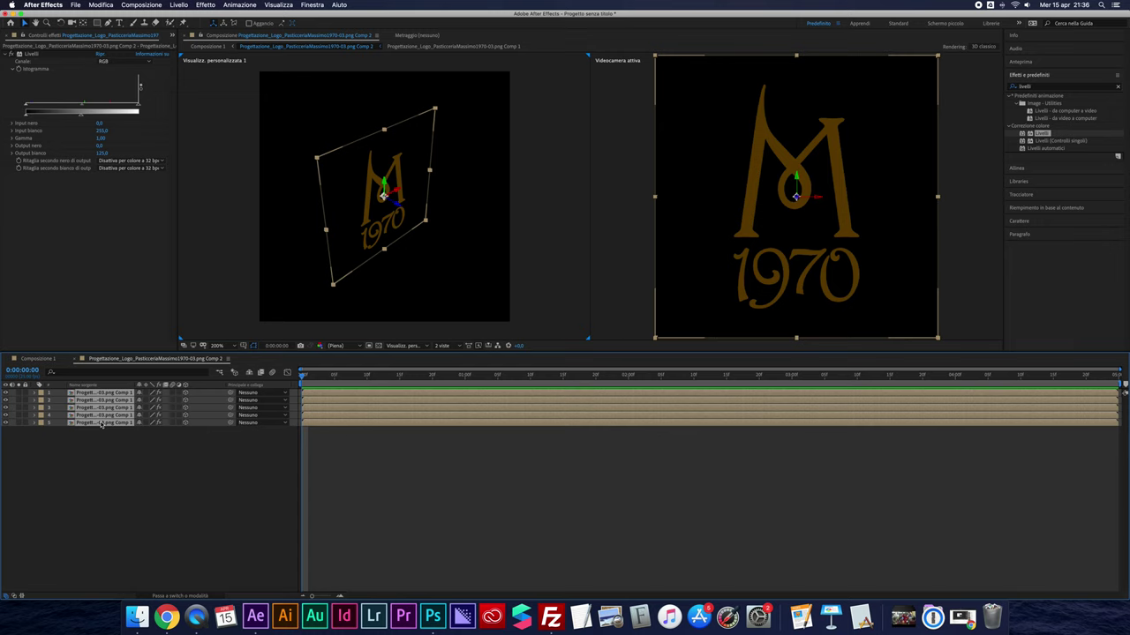
key("super+d")
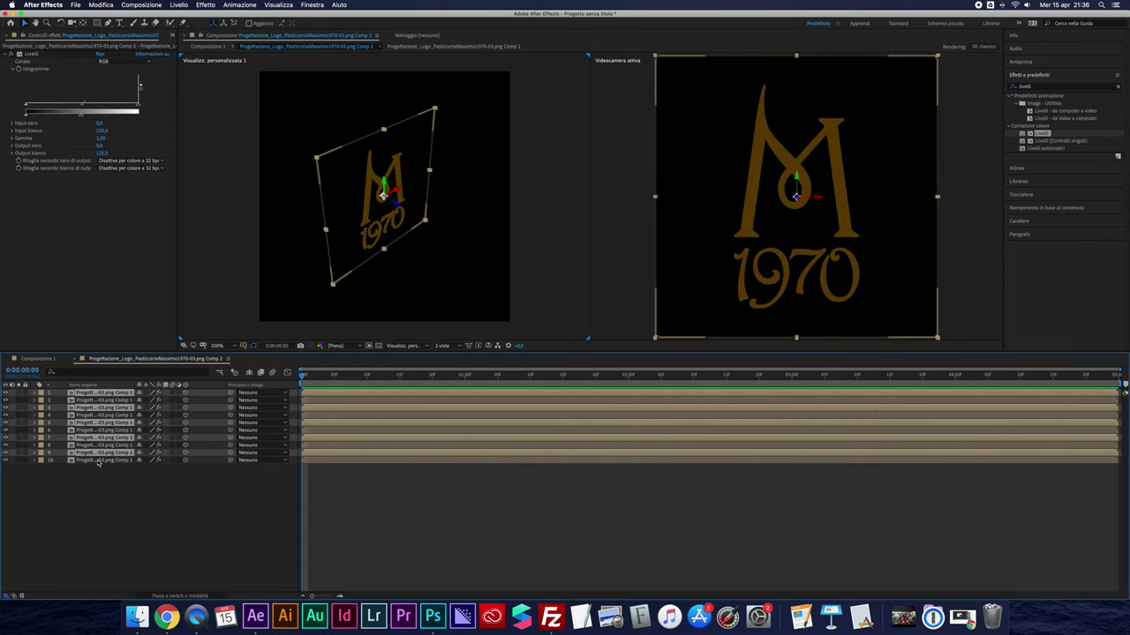
left_click(100, 461, "shift")
key("super+d")
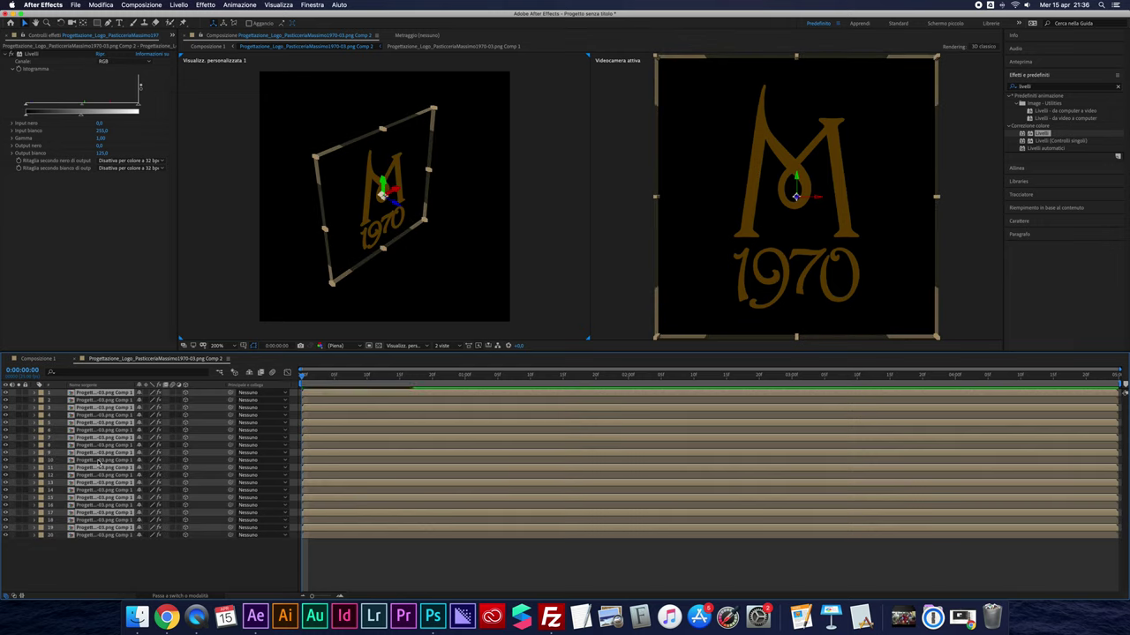
key("super+d")
key("super+d")
key("super+d")
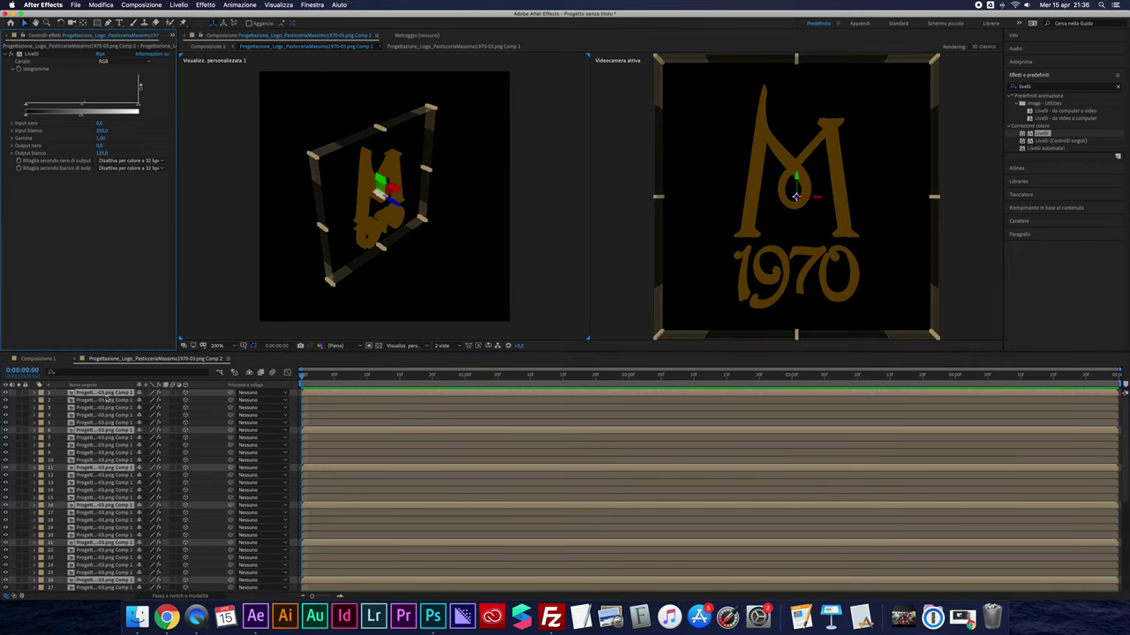
Turn off the Livelli effect on front layer 1 so its face shows full orange
left_click(103, 439)
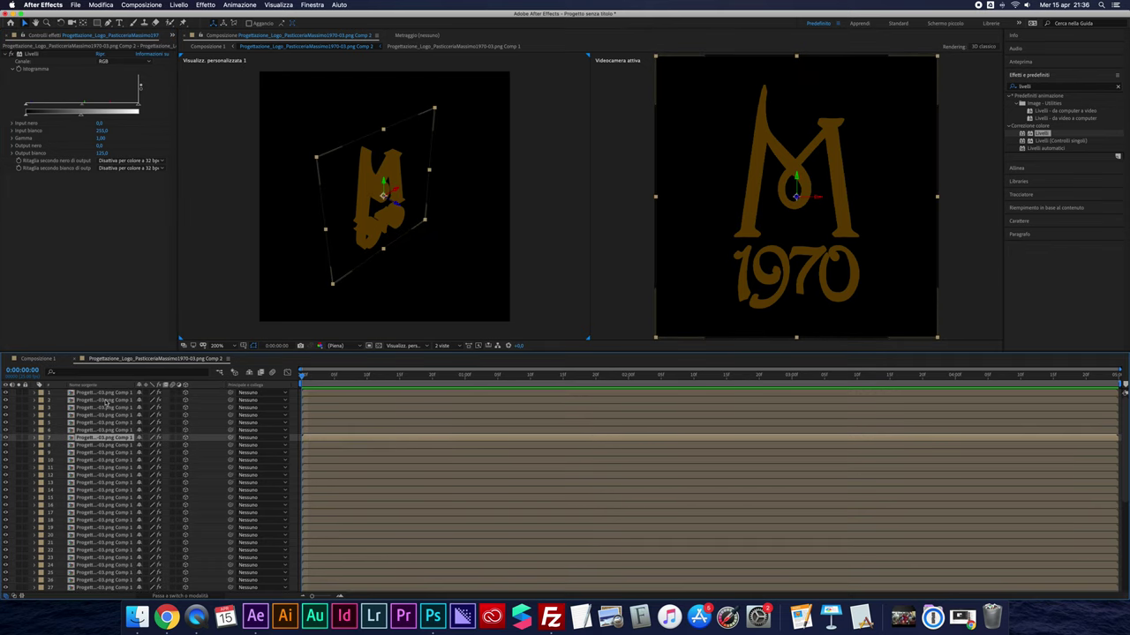
left_click(105, 393)
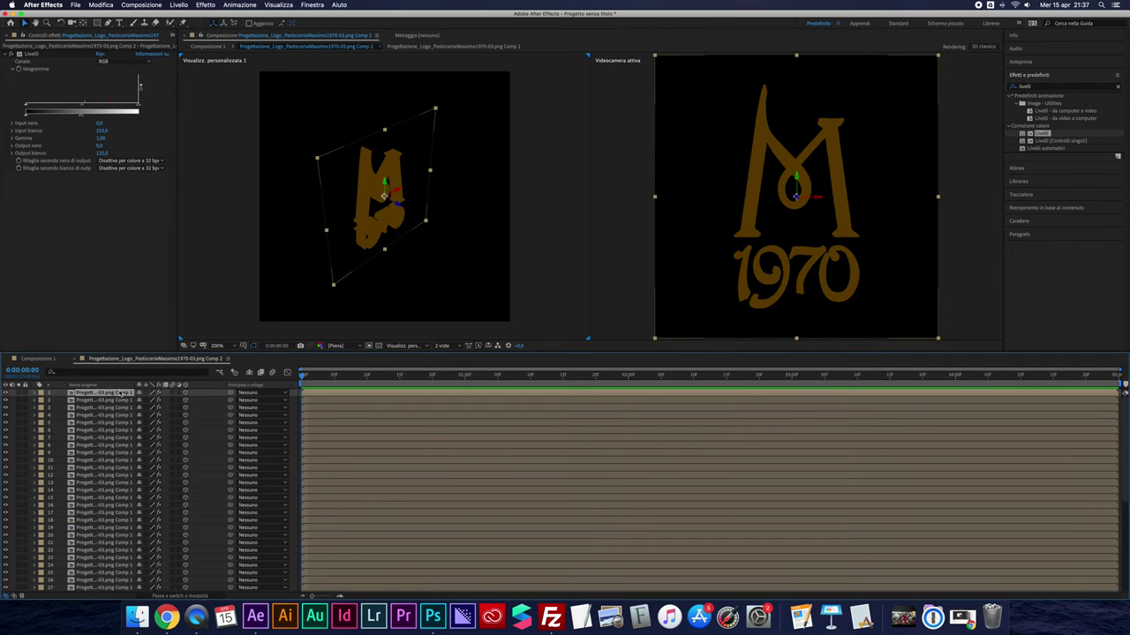
left_click(16, 54)
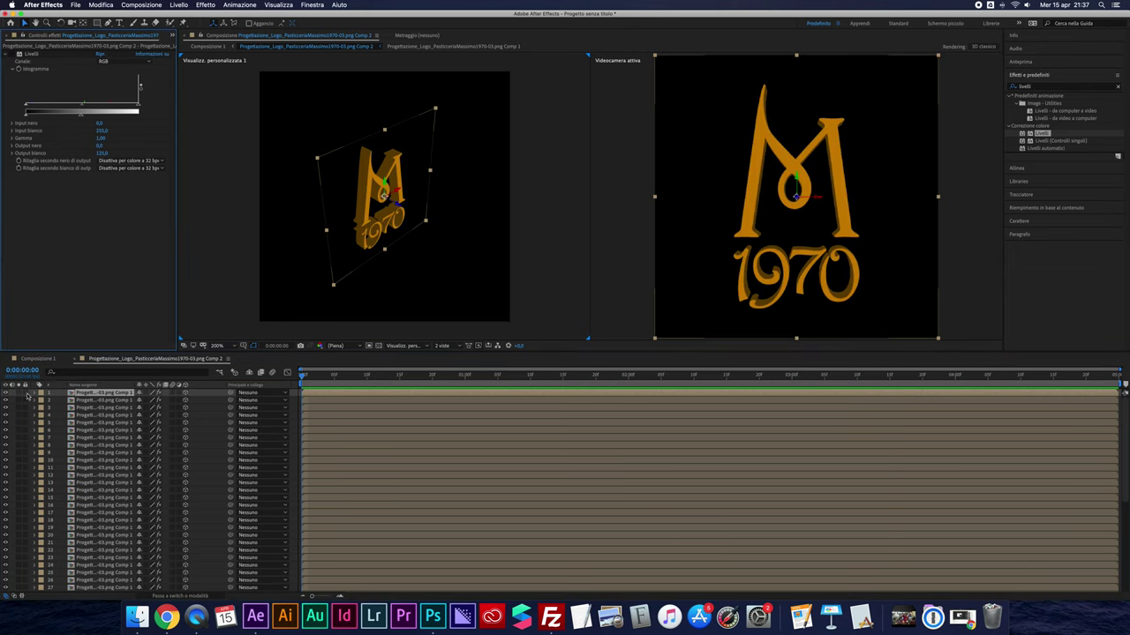
key("super+a")
scroll(102, 564, "down", 5)
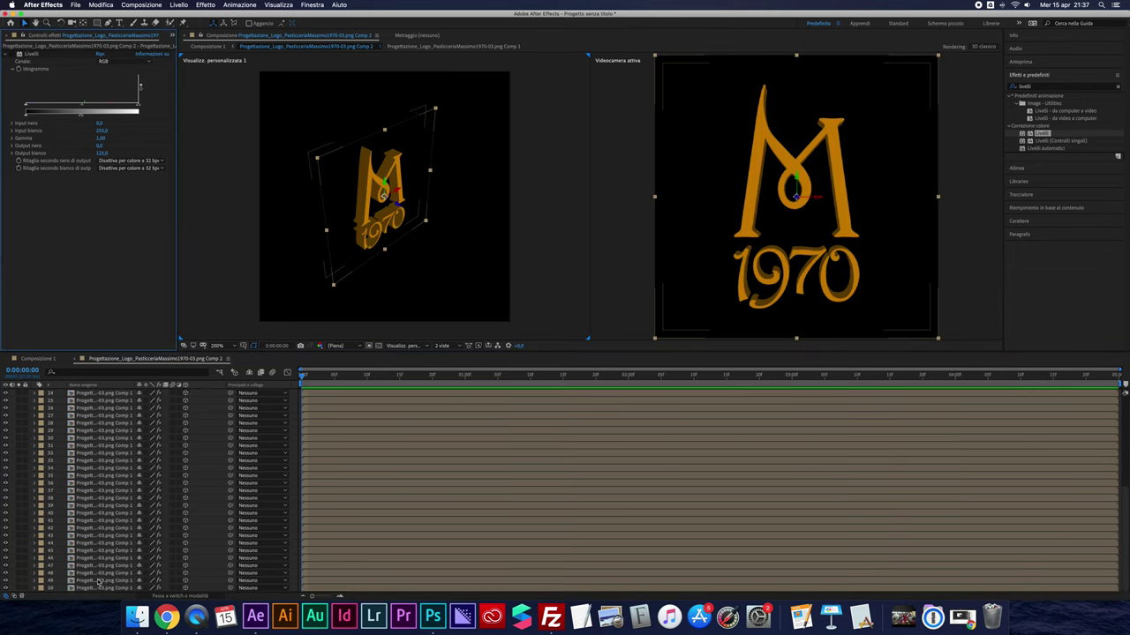
left_click(102, 589)
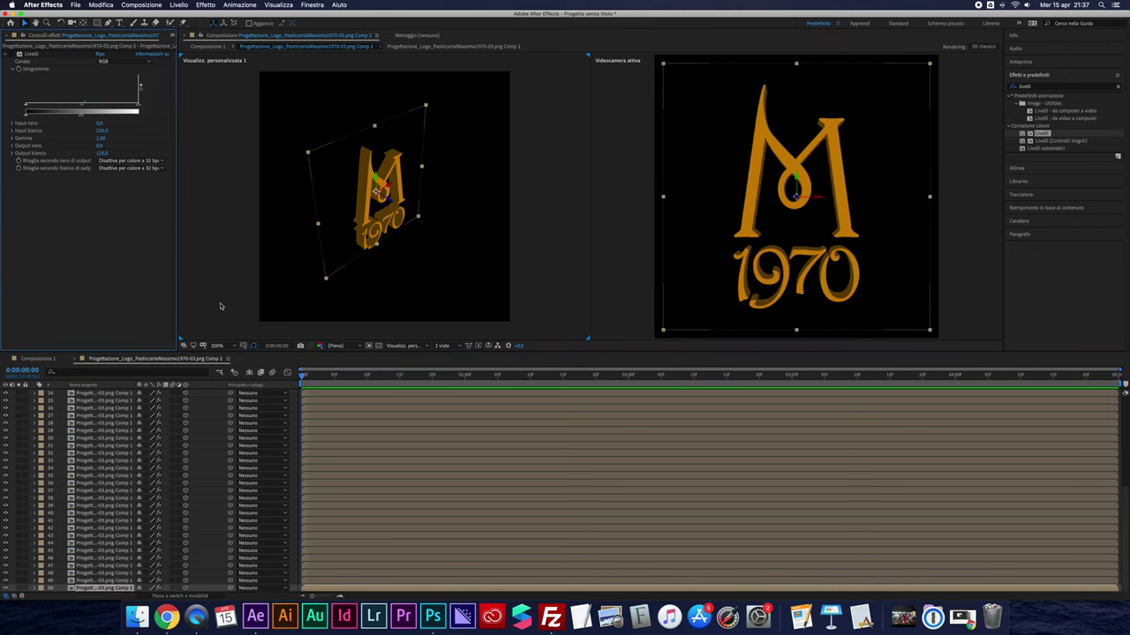
In Composizione 1, enable 3D and Collapse Transformations on the nested logo layer
left_click(39, 361)
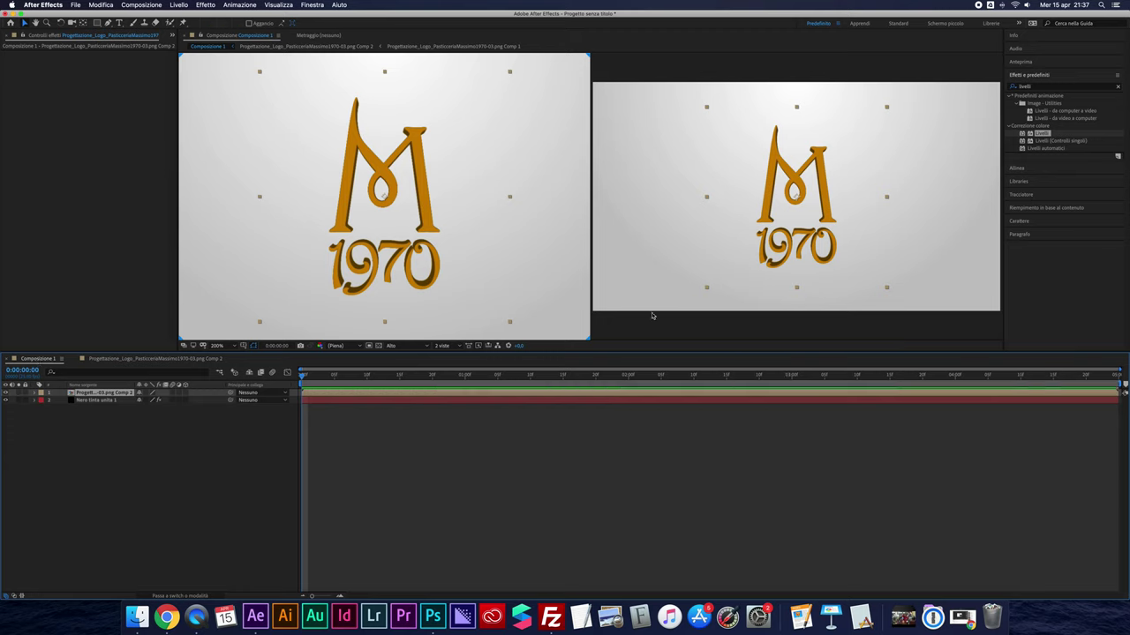
left_click(185, 394)
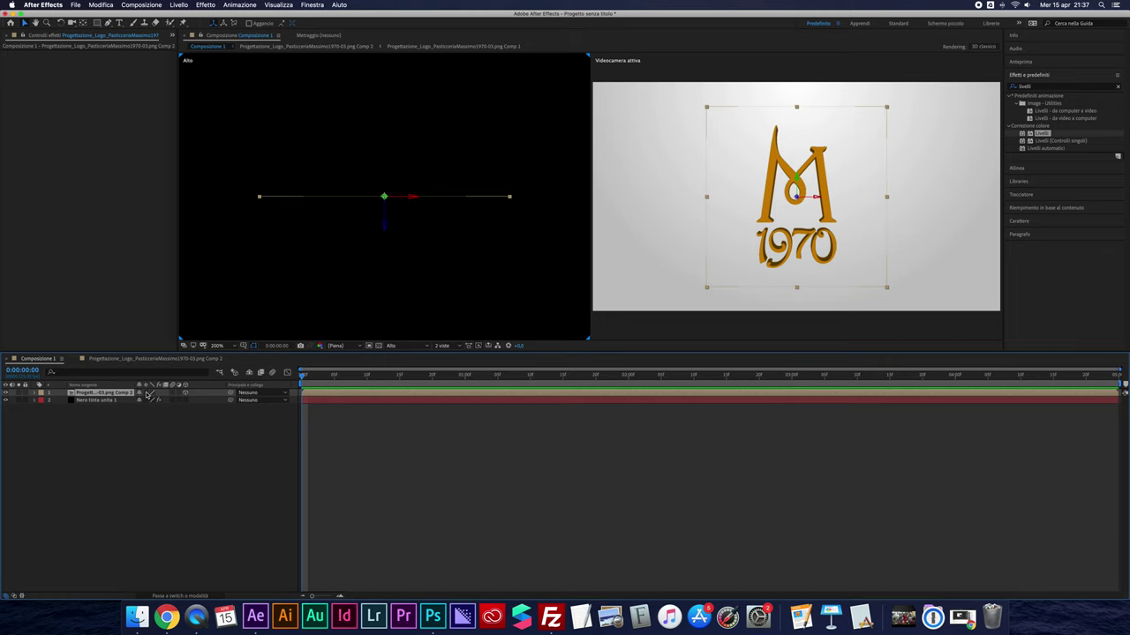
left_click(148, 394)
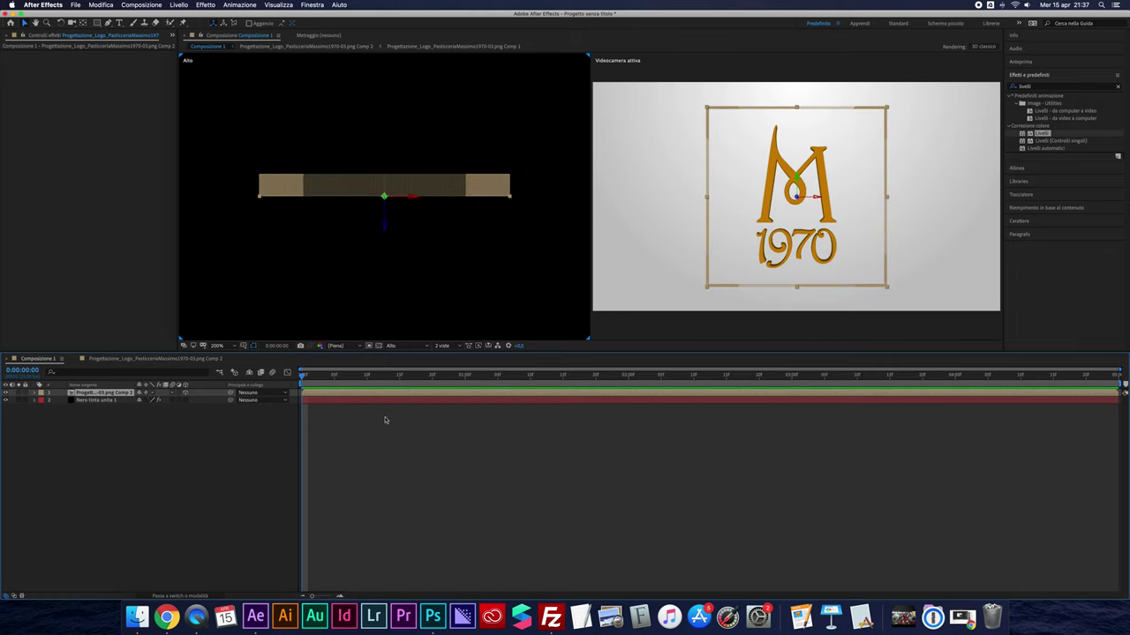
left_click(37, 394)
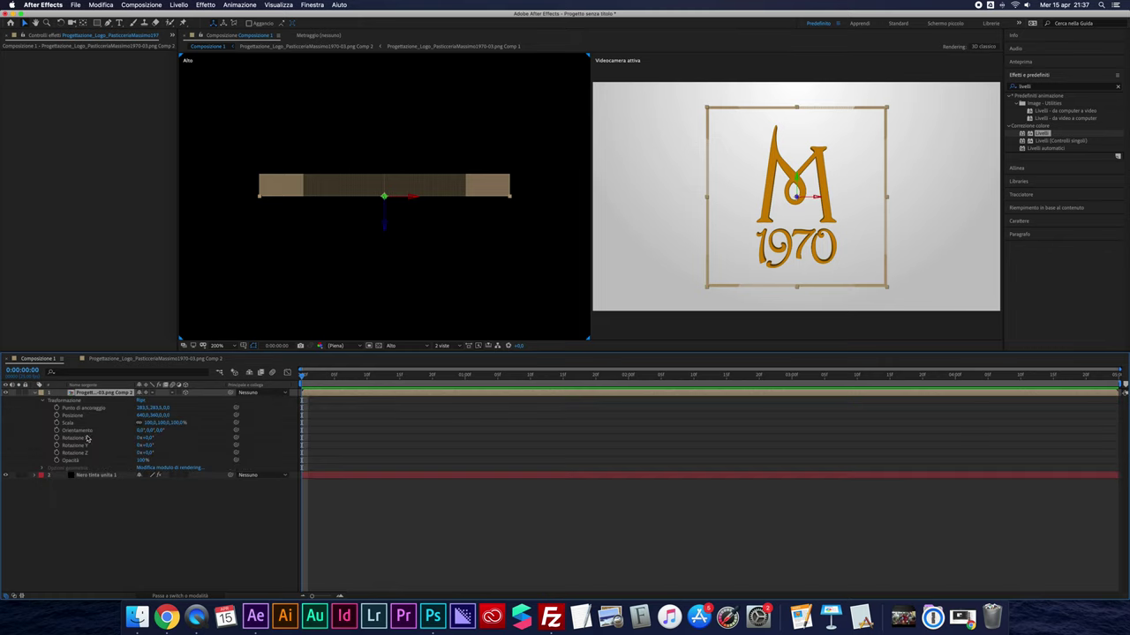
Keyframe Rotazione Y from 0 to one full 360° turn at 0:00:02:00, then scrub to preview
mouse_move(146, 445)
left_mouse_down()
mouse_move(173, 446)
mouse_move(136, 454)
left_mouse_up()
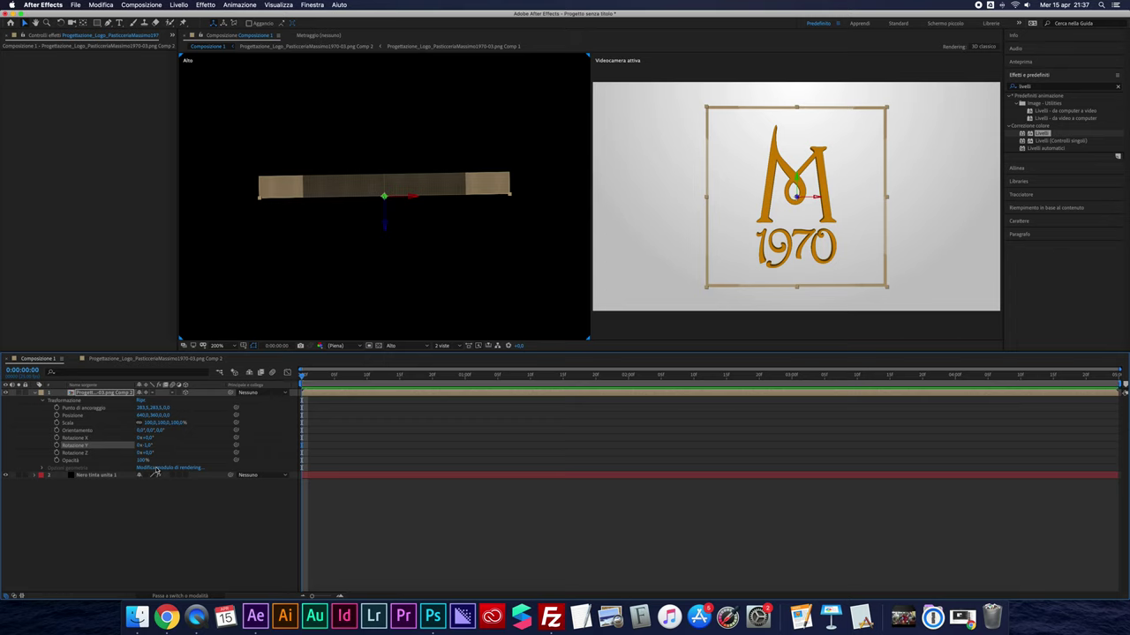
left_click_drag(130, 465, 136, 463)
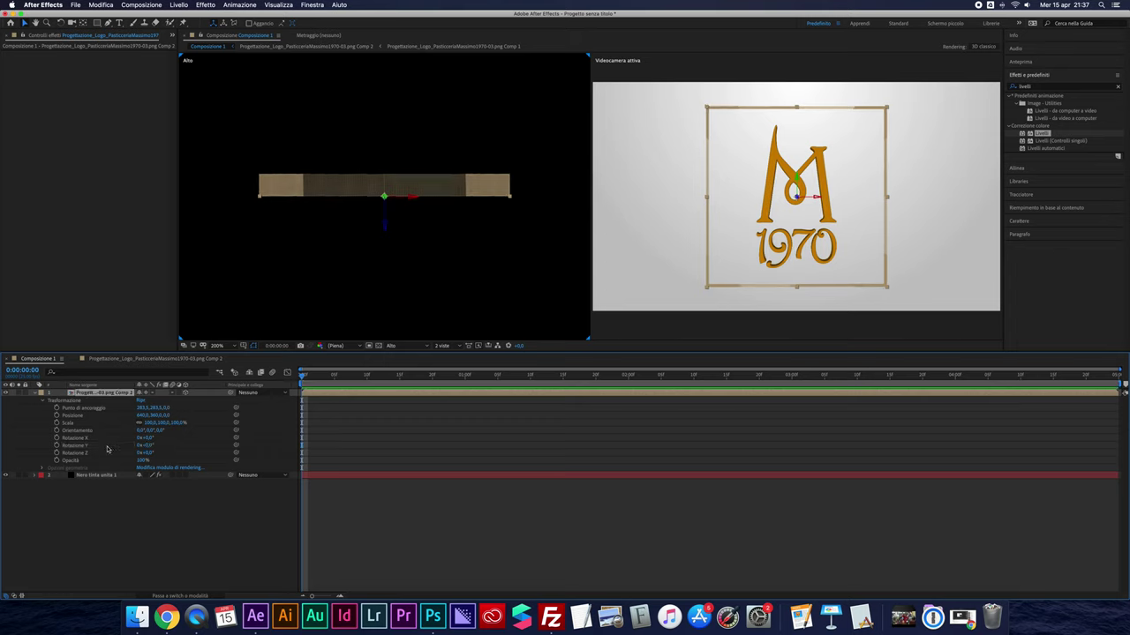
left_click(71, 447)
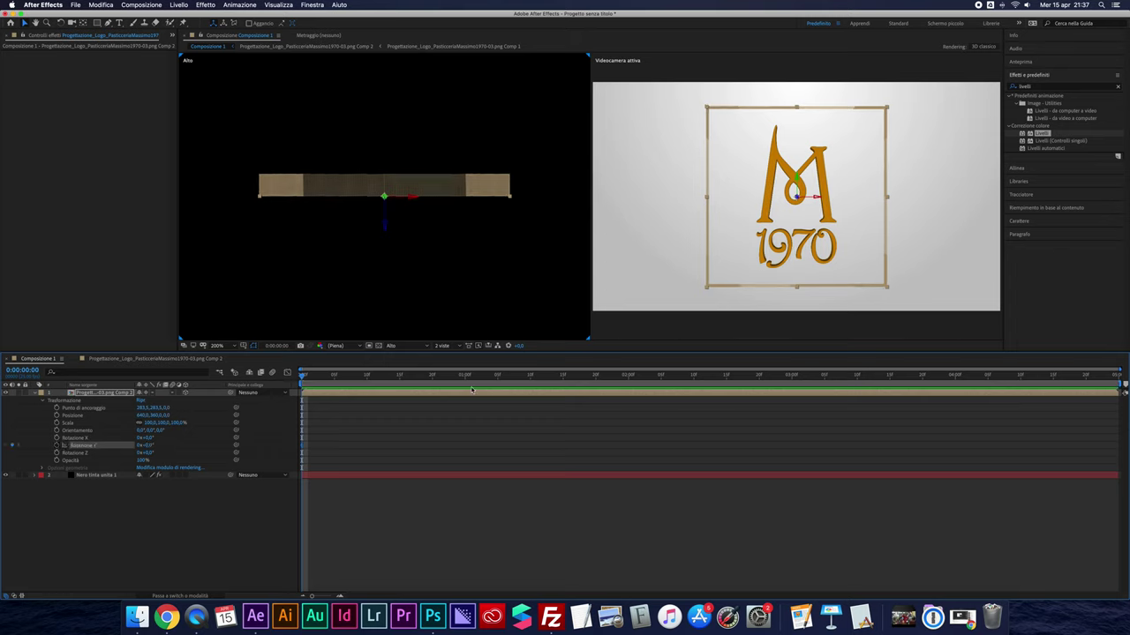
left_click(628, 377)
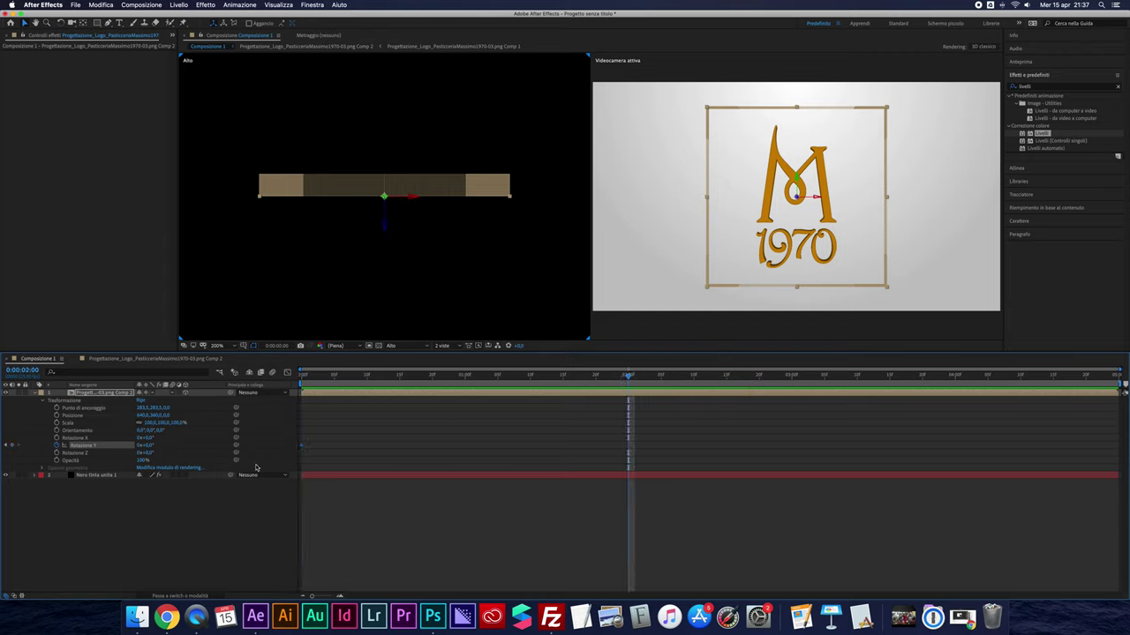
left_click(140, 445)
key("Return")
left_click(304, 378)
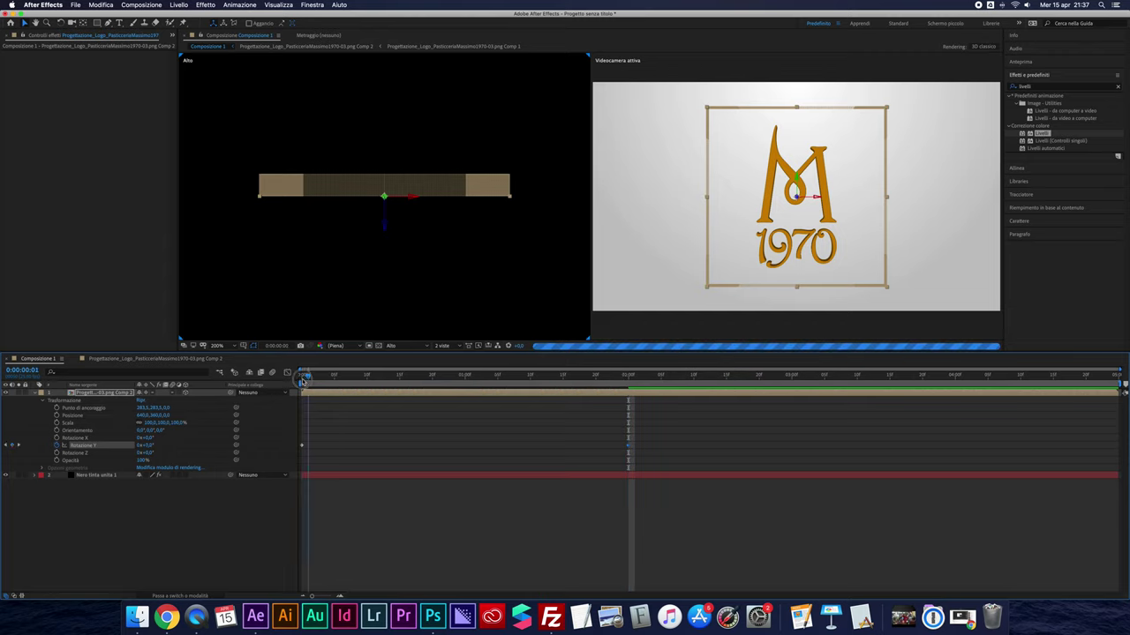
left_click_drag(322, 382, 369, 383)
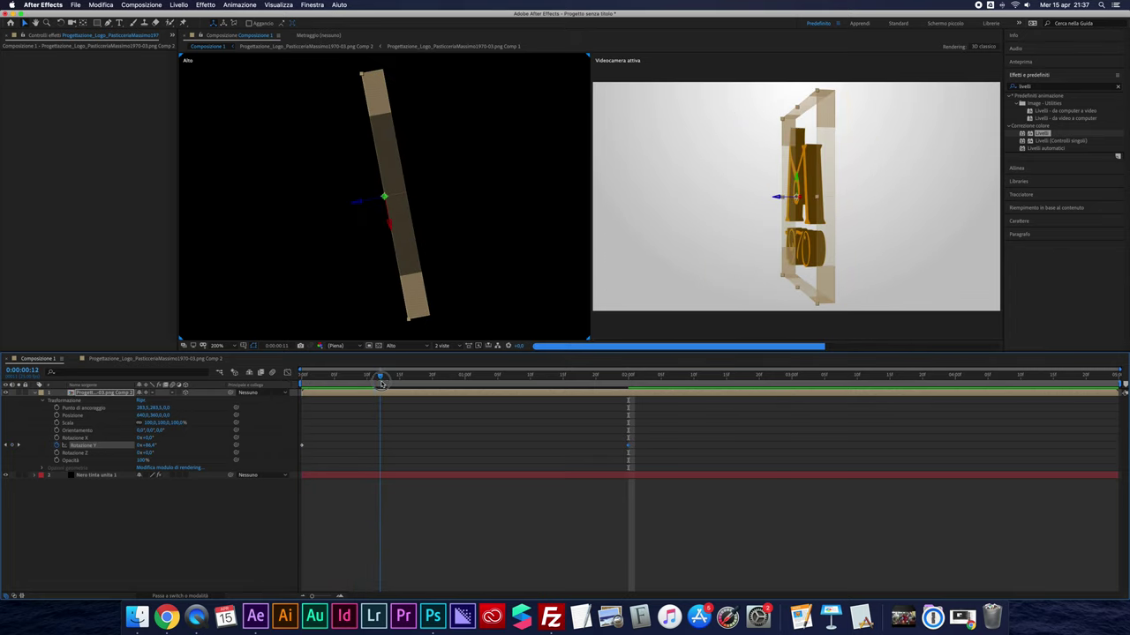
mouse_move(381, 383)
left_mouse_down()
mouse_move(612, 396)
mouse_move(282, 411)
left_mouse_up()
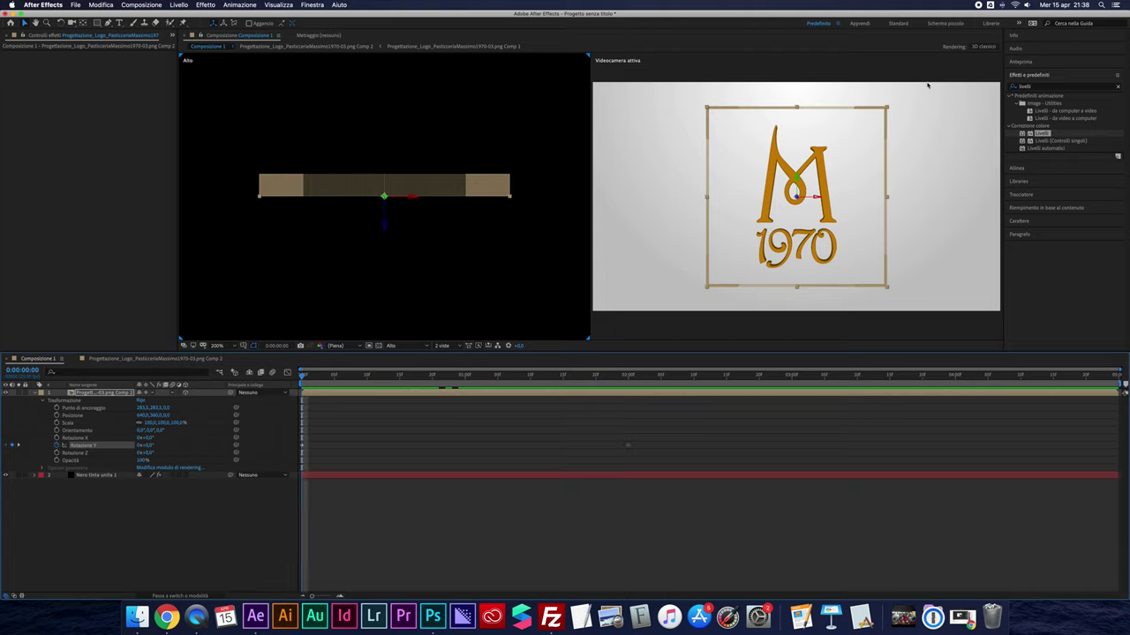